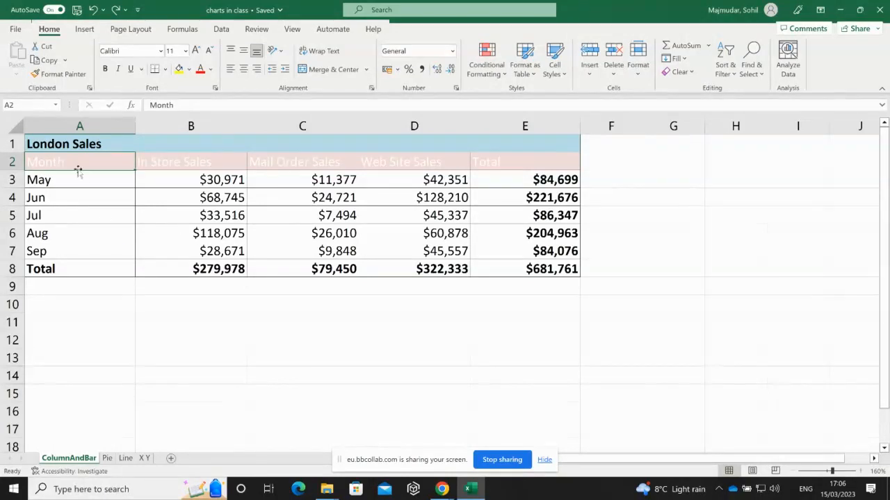
# - Select A2:D7, covering the May–Sep months and the In Store, Mail Order and Web Site sales
pyautogui.moveTo(74, 161); pyautogui.dragTo(418, 254)
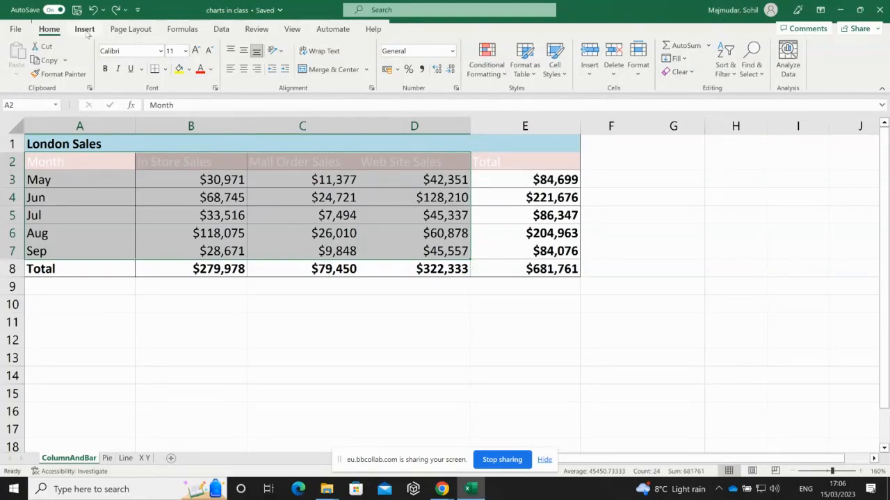
# - Insert a 2-D Clustered Column chart of the selected May–Sep sales by channel
pyautogui.click(87, 35)
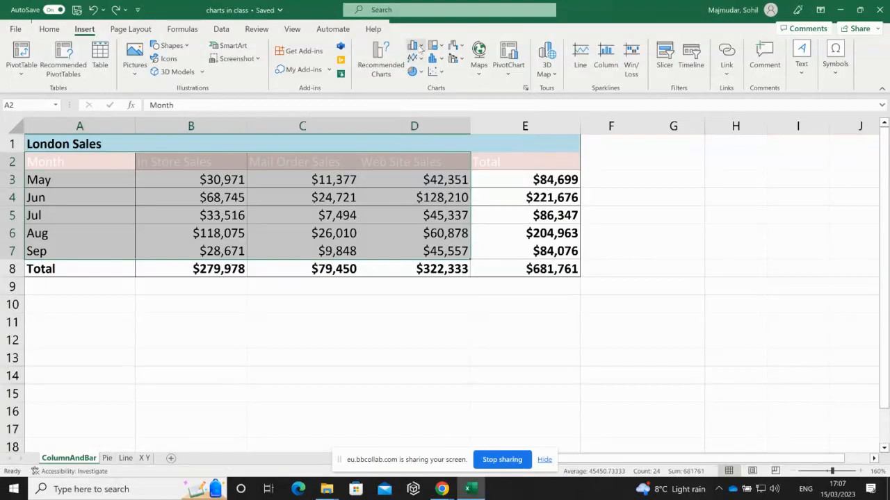
pyautogui.click(420, 46)
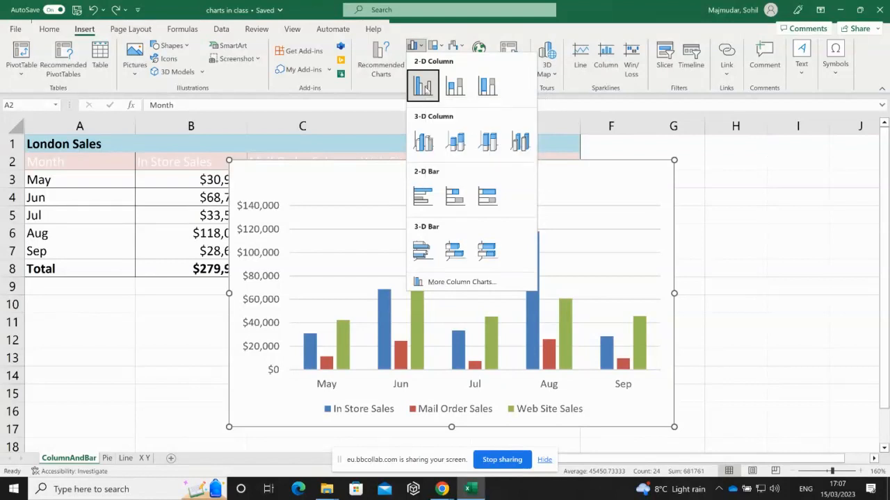
pyautogui.click(424, 86)
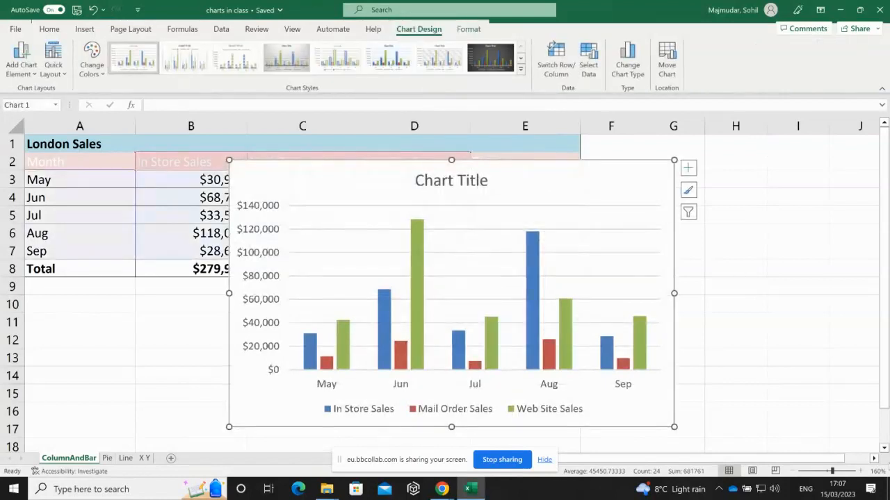
# - Zoom to 140%, shrink the chart slightly, and place it right of the table, level with its top
pyautogui.click(884, 448)
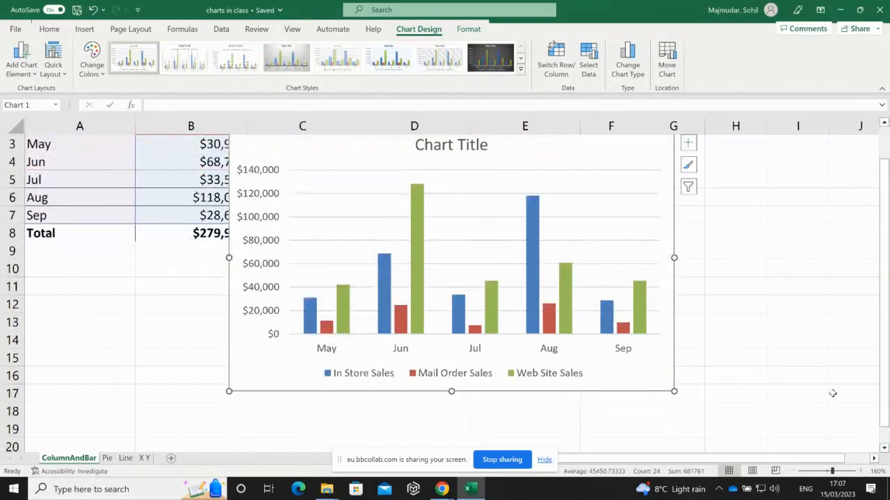
pyautogui.click(883, 123)
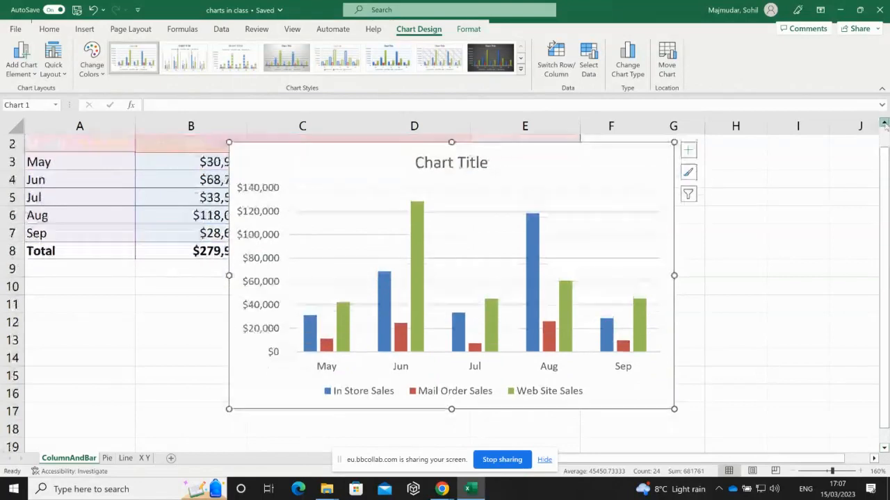
pyautogui.click(792, 471)
pyautogui.click(792, 471)
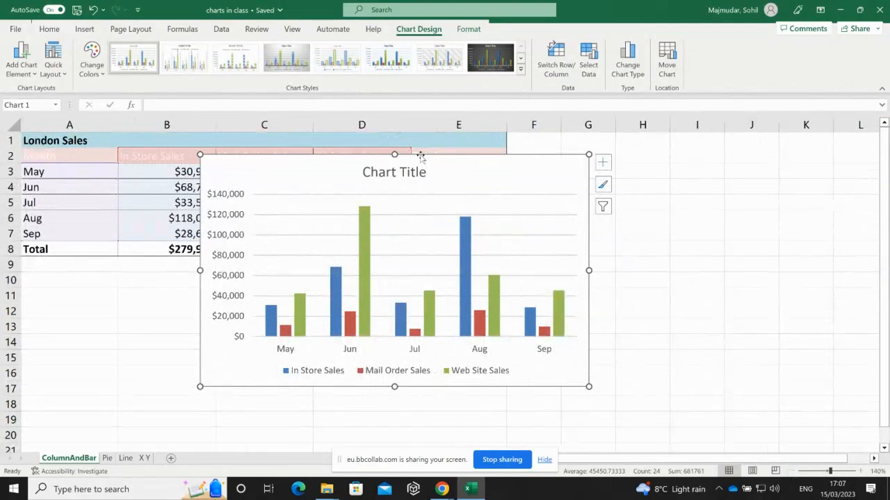
pyautogui.moveTo(421, 158); pyautogui.dragTo(604, 264)
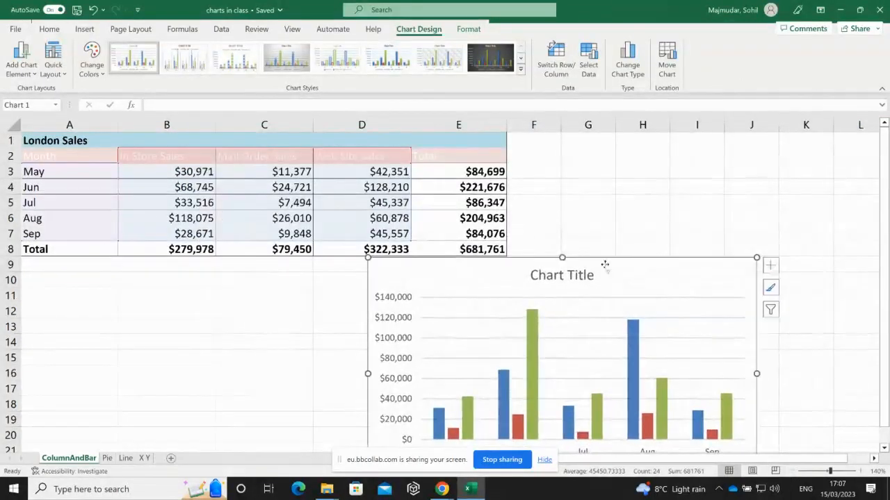
pyautogui.click(884, 448)
pyautogui.click(884, 448)
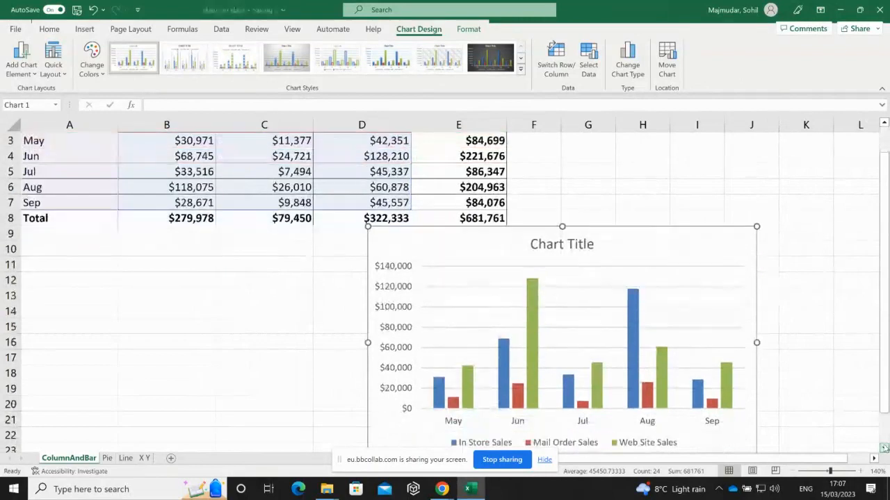
pyautogui.click(884, 449)
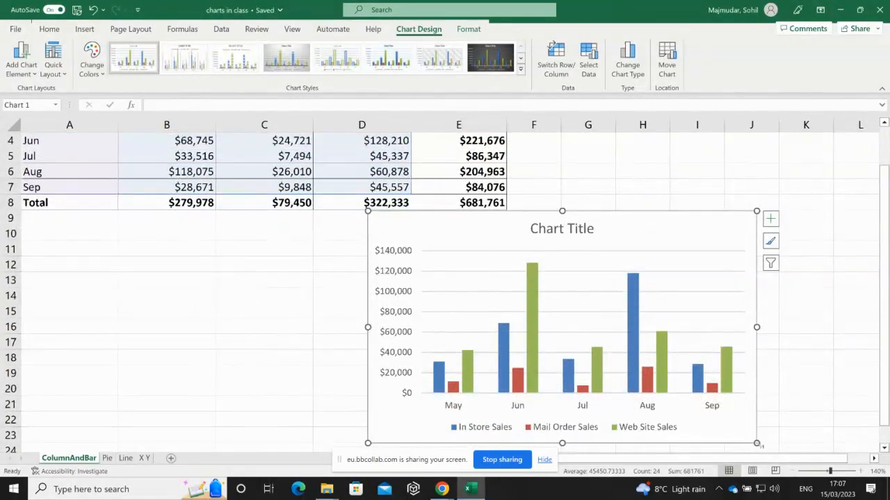
pyautogui.moveTo(758, 444); pyautogui.dragTo(723, 408)
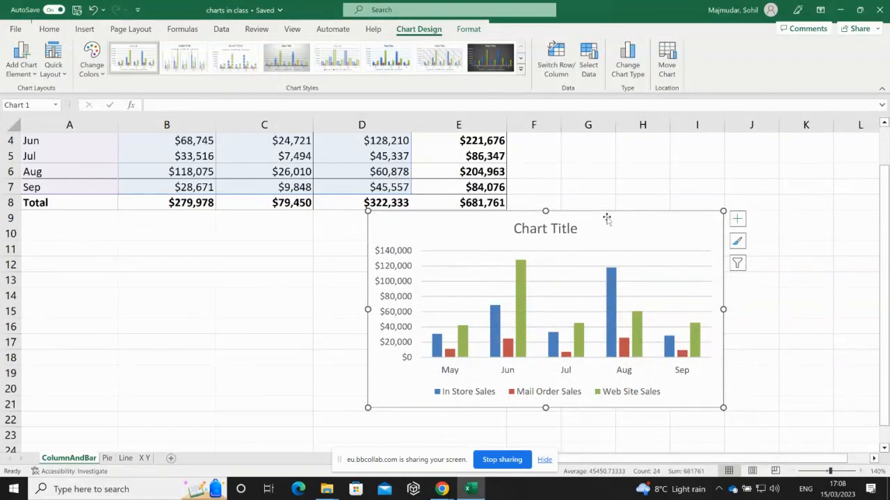
pyautogui.moveTo(605, 215); pyautogui.dragTo(761, 143)
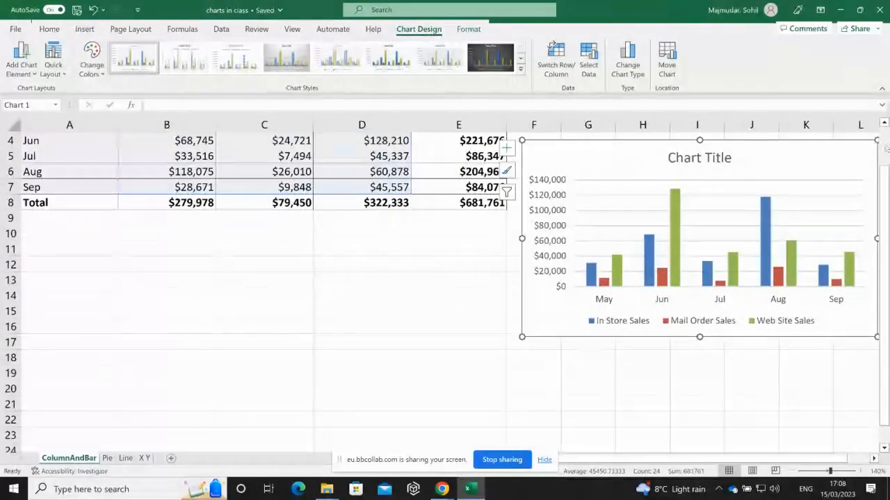
pyautogui.scroll(1, 684, 193)
pyautogui.moveTo(685, 189); pyautogui.dragTo(677, 141)
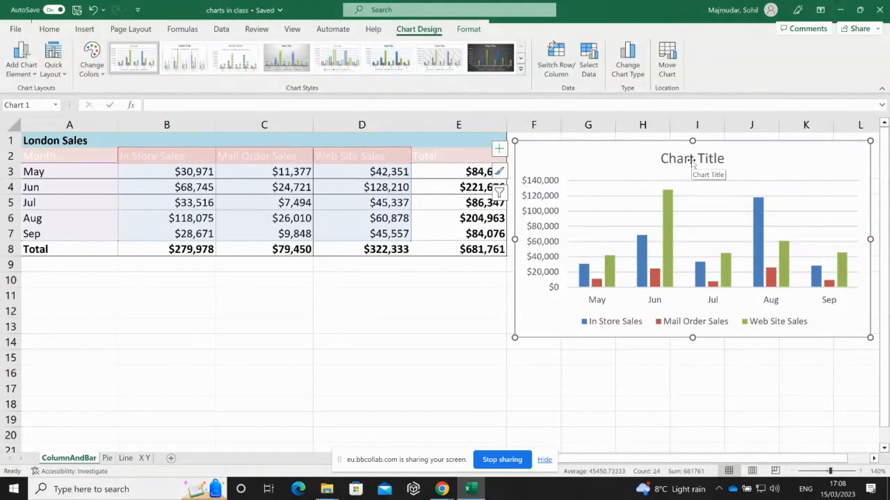
pyautogui.click(691, 161)
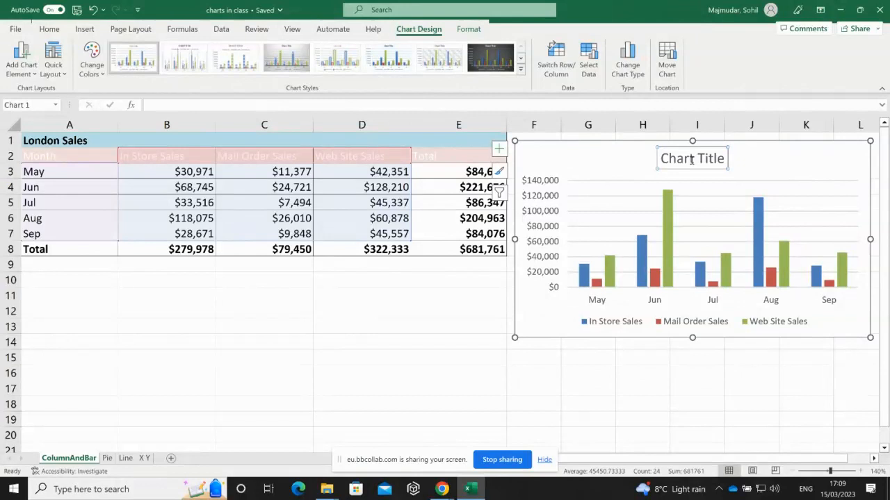
pyautogui.tripleClick(691, 160)
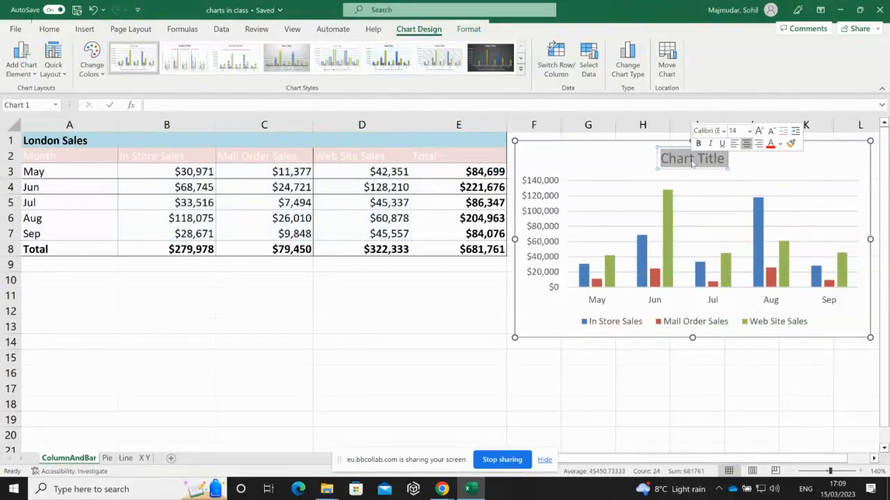
pyautogui.write('Lon')
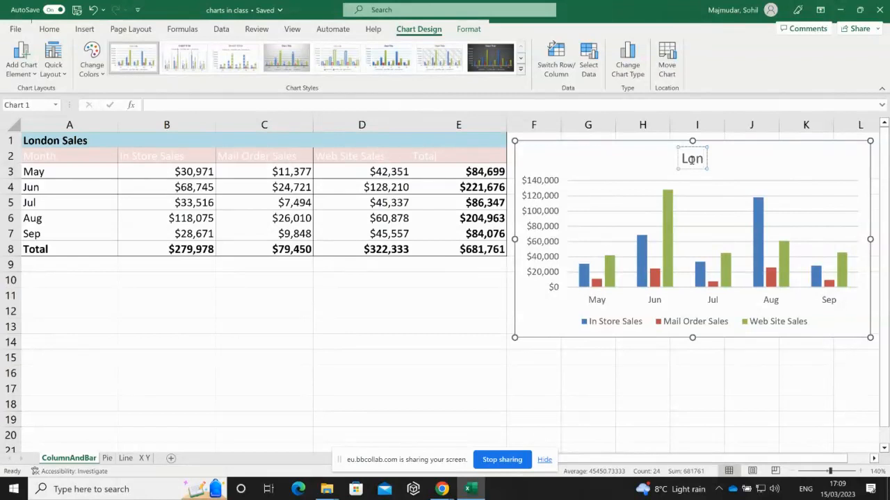
pyautogui.write('don Sales')
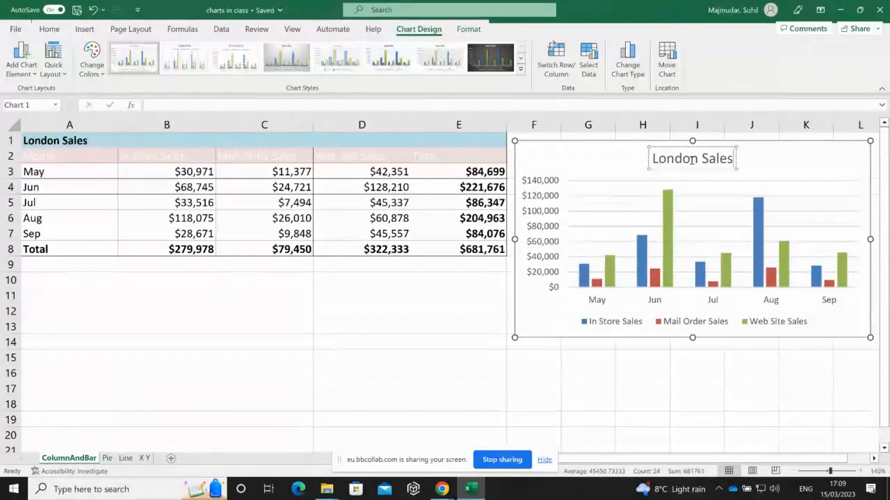
pyautogui.press('BackSpace')
pyautogui.press('BackSpace')
pyautogui.press('BackSpace')
pyautogui.press('BackSpace')
pyautogui.press('BackSpace')
pyautogui.press('BackSpace')
pyautogui.press('BackSpace')
pyautogui.press('BackSpace')
pyautogui.press('BackSpace')
pyautogui.press('BackSpace')
pyautogui.press('BackSpace')
pyautogui.press('BackSpace')
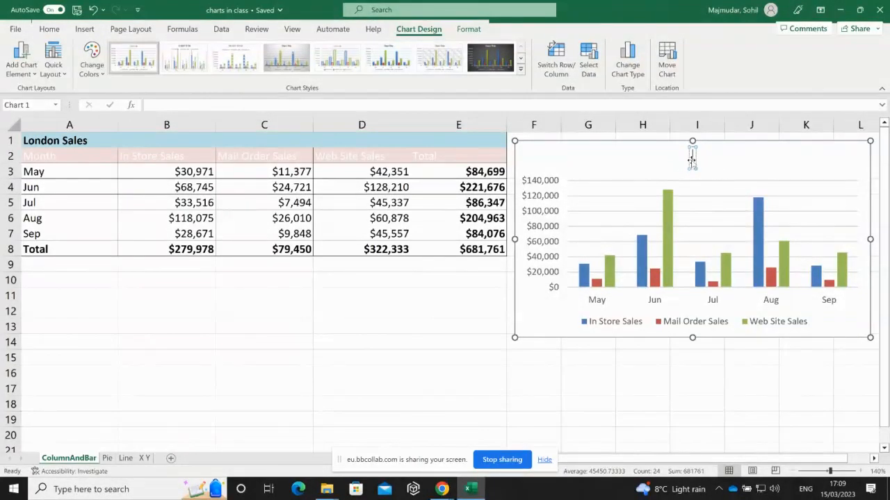
pyautogui.press('Escape')
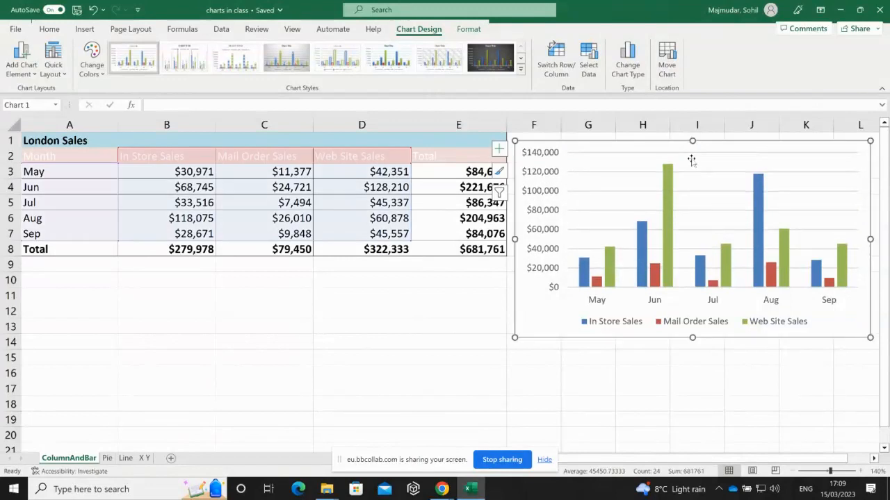
pyautogui.hotkey('ctrl', 'z')
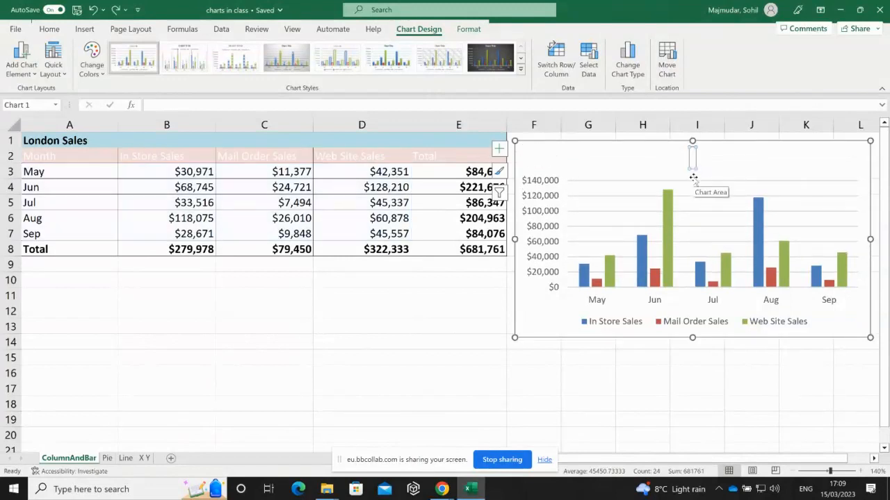
pyautogui.click(695, 159)
pyautogui.hotkey('ctrl', 'z')
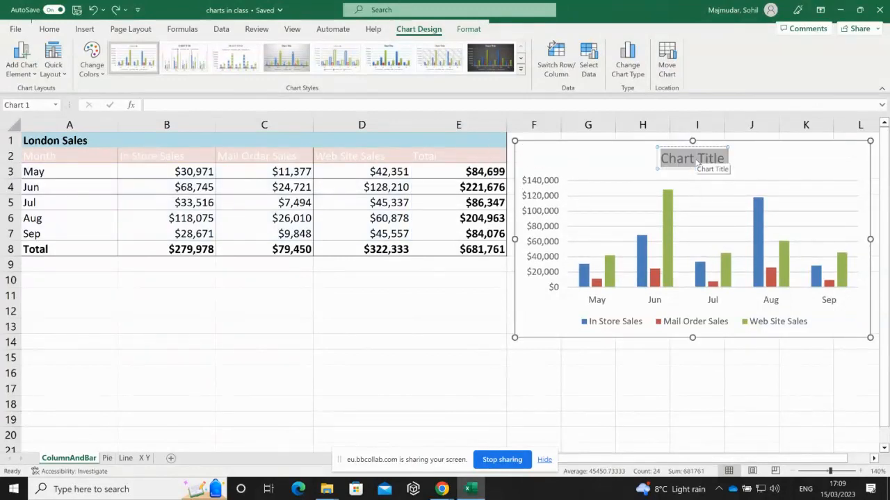
pyautogui.click(690, 159)
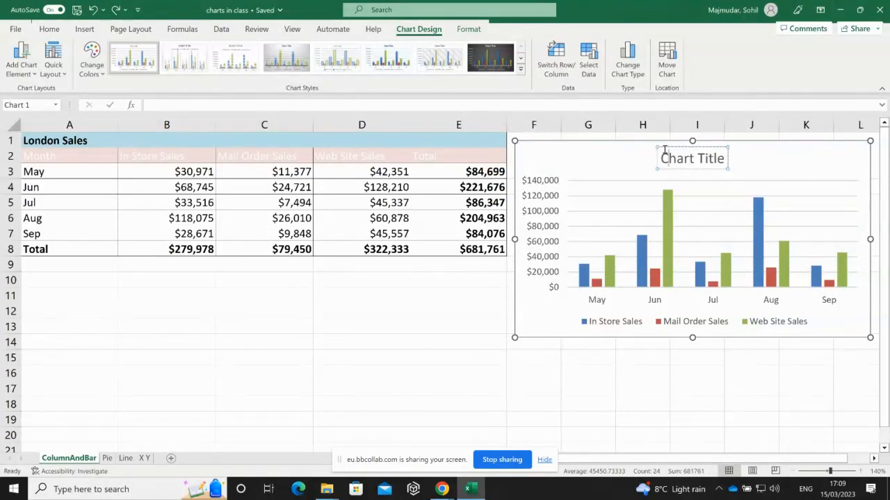
pyautogui.click(664, 148)
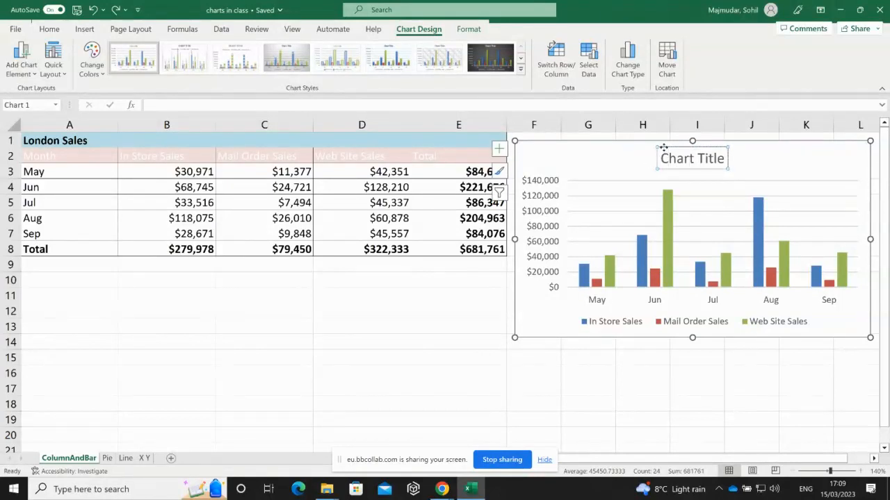
# - Link the chart title to cell A1 with =A1 so it reads London Sales, then edit A1
pyautogui.click(161, 104)
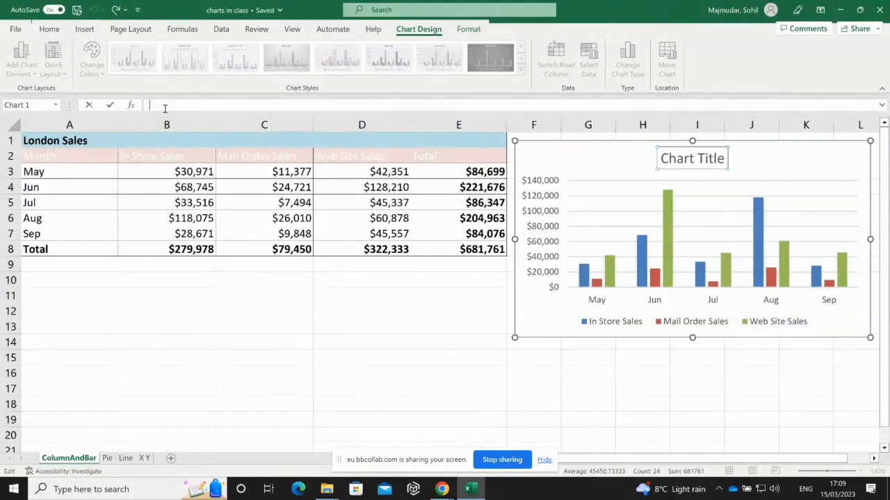
pyautogui.write('=')
pyautogui.click(74, 141)
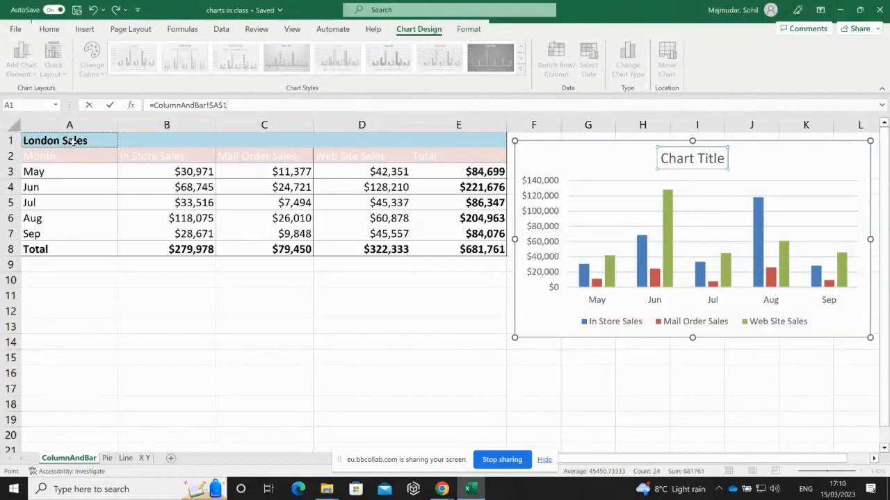
pyautogui.press('Return')
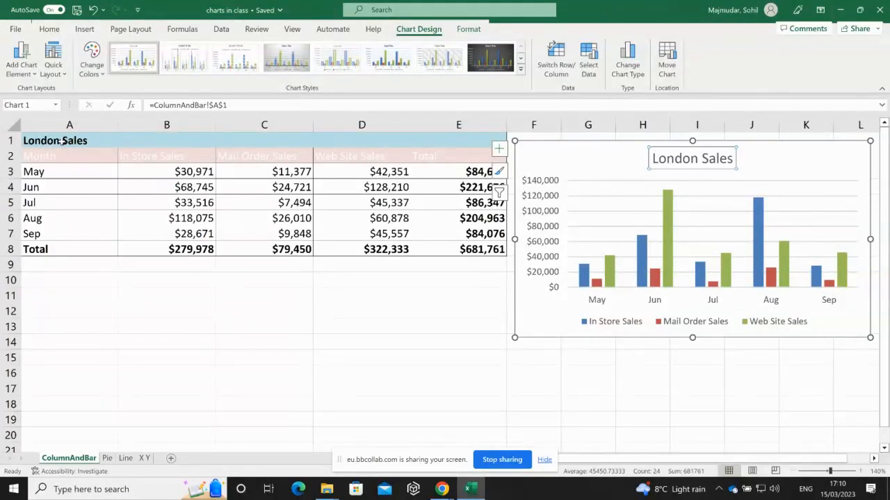
pyautogui.click(57, 141)
pyautogui.doubleClick(57, 142)
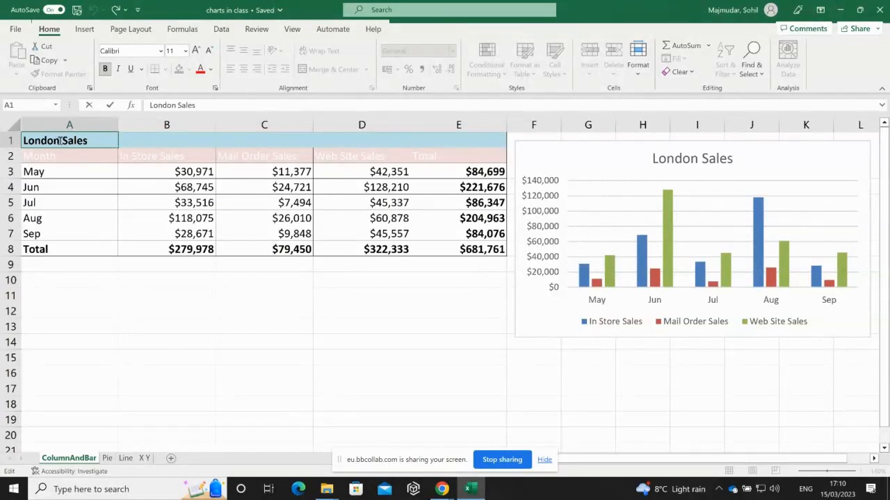
# - Replace London with 'RIchmond' in cell A1, then reselect the column chart
pyautogui.press('BackSpace')
pyautogui.press('BackSpace')
pyautogui.press('BackSpace')
pyautogui.press('BackSpace')
pyautogui.press('BackSpace')
pyautogui.press('BackSpace')
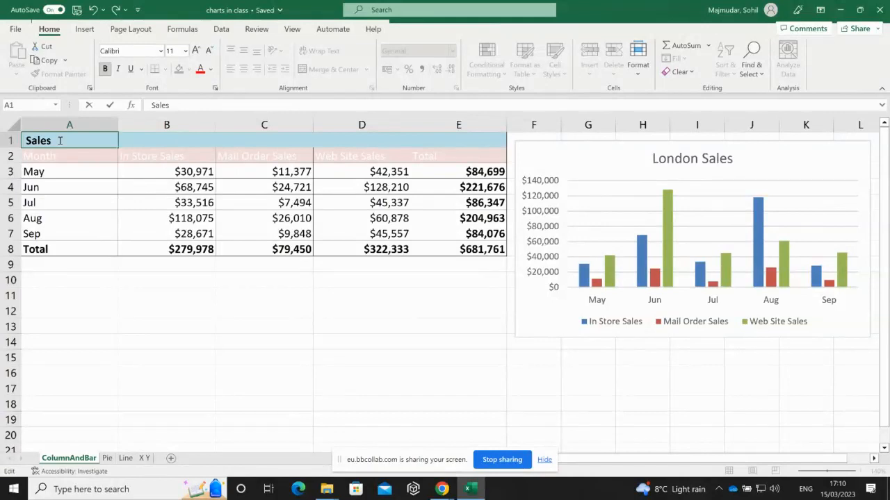
pyautogui.write('RIchmond')
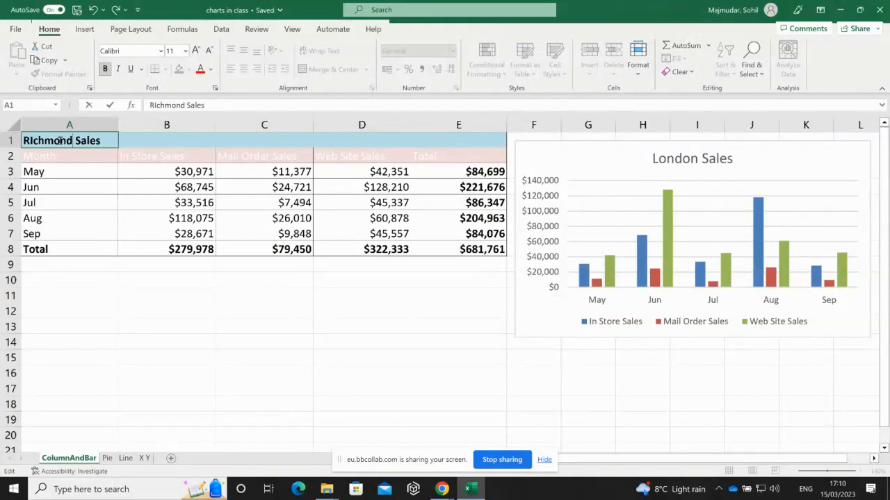
pyautogui.press('Return')
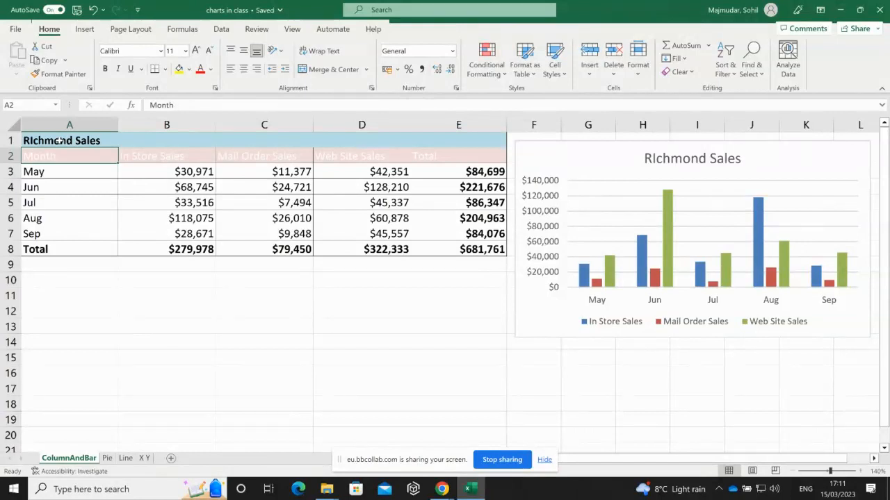
pyautogui.click(874, 459)
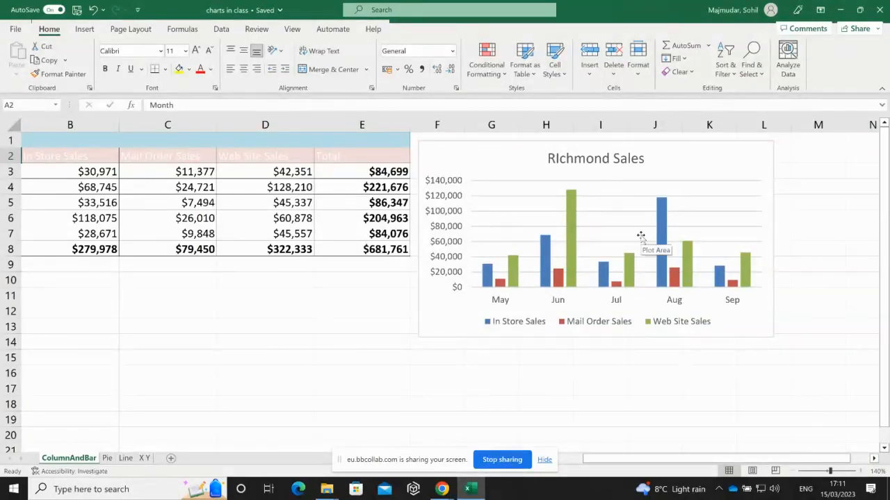
pyautogui.click(701, 201)
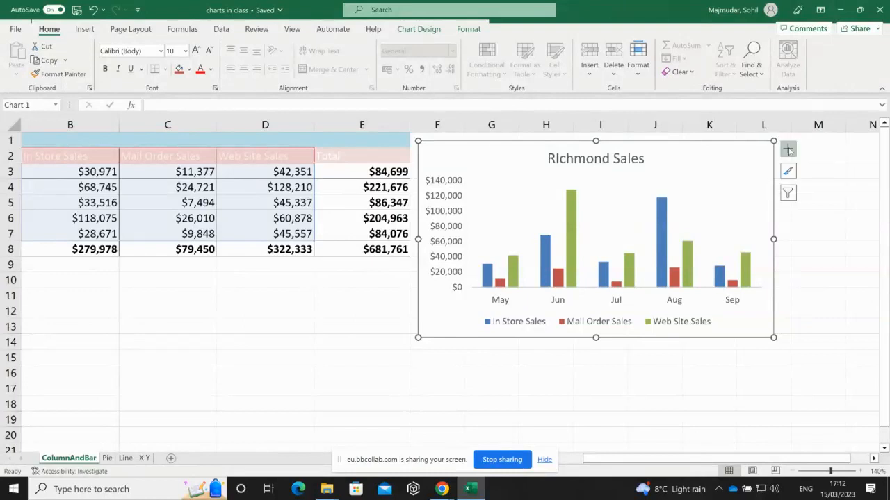
# - Turn on Data Labels in Chart Elements so every column shows its dollar value
pyautogui.click(788, 150)
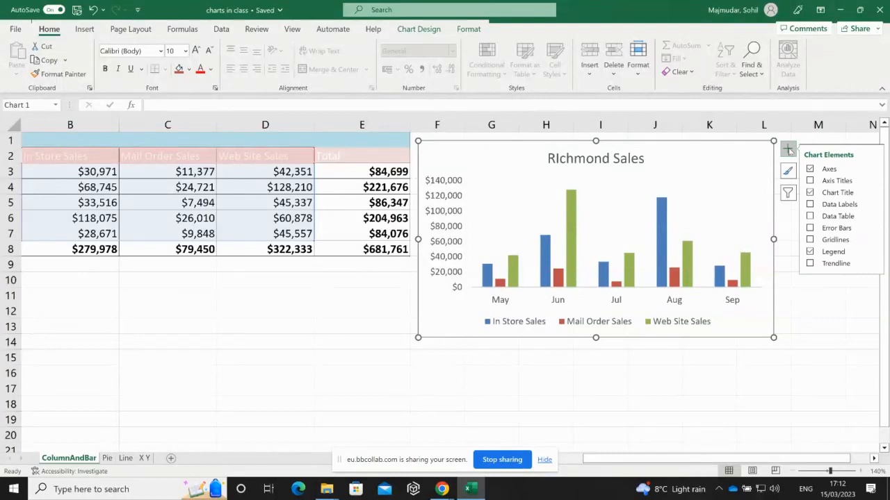
pyautogui.click(811, 205)
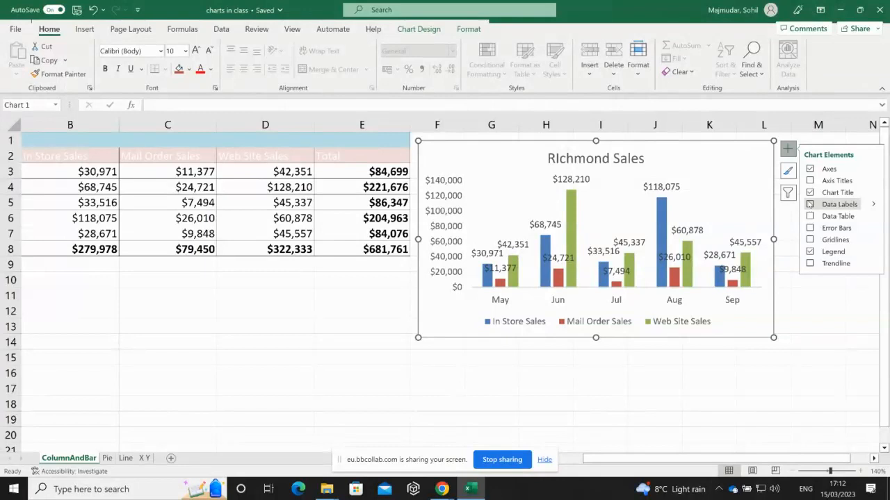
pyautogui.click(809, 204)
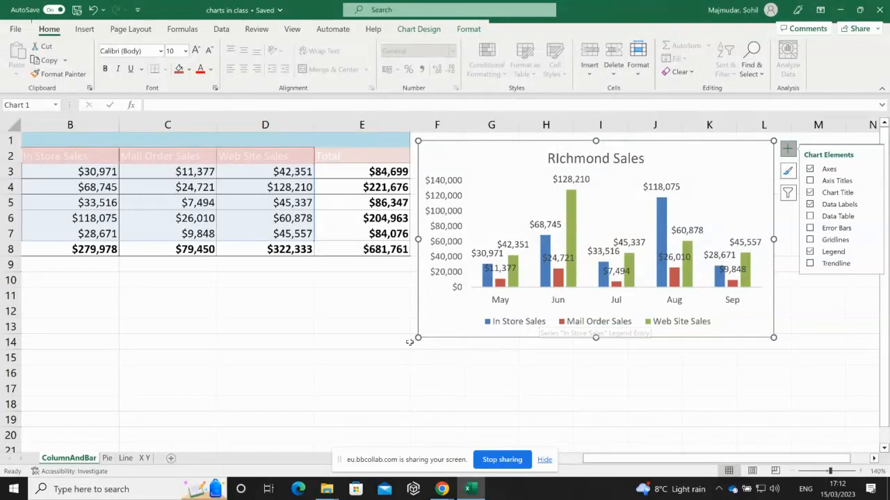
# - Drag the chart's bottom-left corner to stretch it over column E and down to about row 18
pyautogui.moveTo(415, 339); pyautogui.dragTo(313, 402)
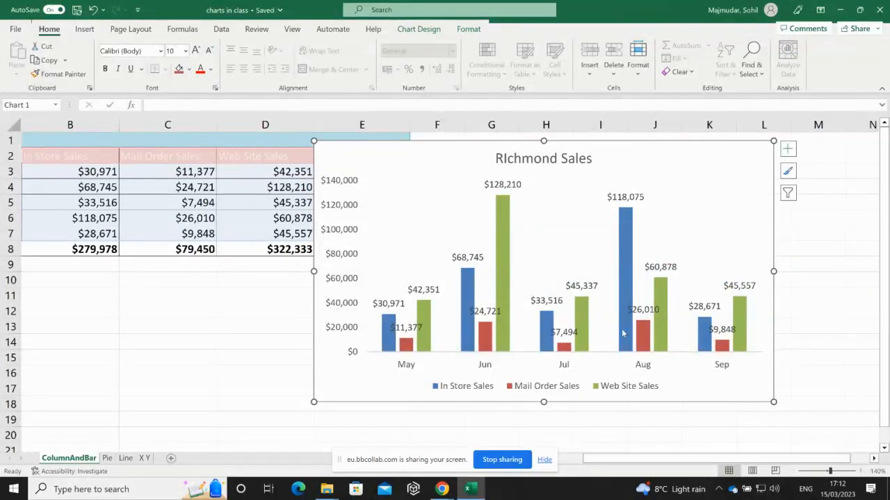
pyautogui.moveTo(623, 334)
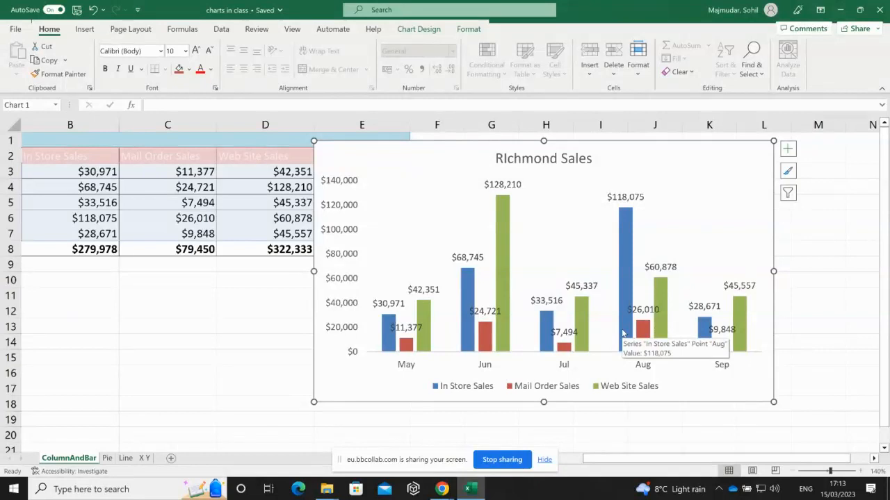
# - Open the Data Labels position submenu from the Chart Elements button
pyautogui.click(788, 150)
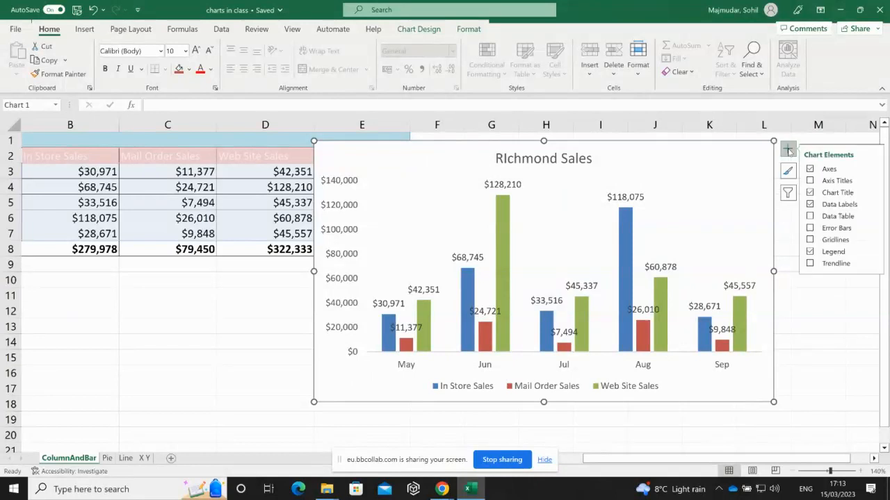
pyautogui.click(872, 205)
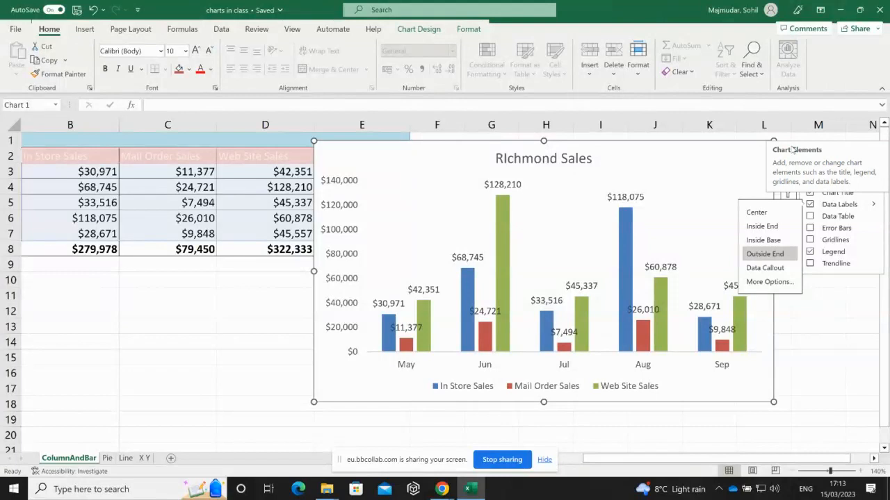
# - Dismiss the label position flyout without changes and reselect the chart
pyautogui.click(812, 307)
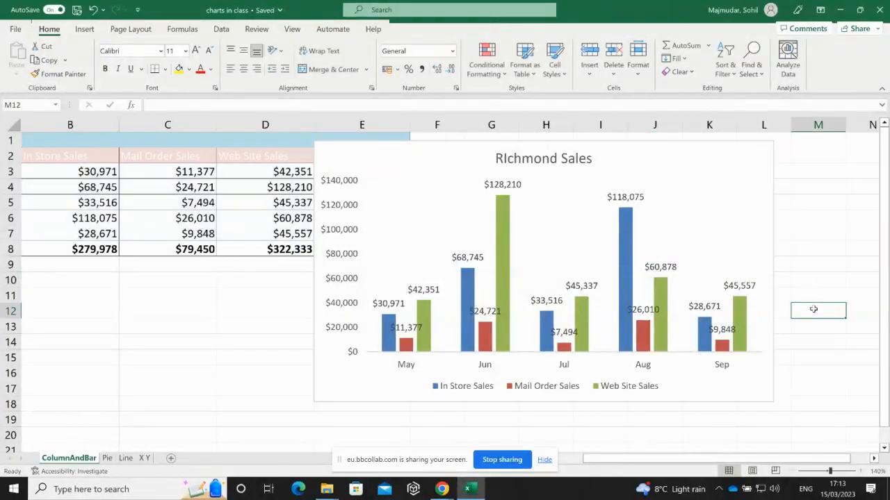
pyautogui.click(724, 209)
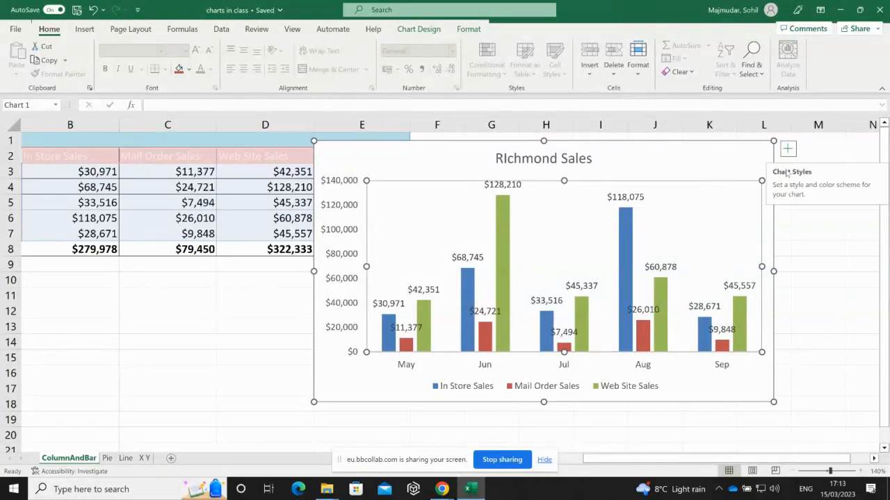
# - Browse the Chart Styles gallery without applying a style, then open Chart Filters showing all three series
pyautogui.click(787, 172)
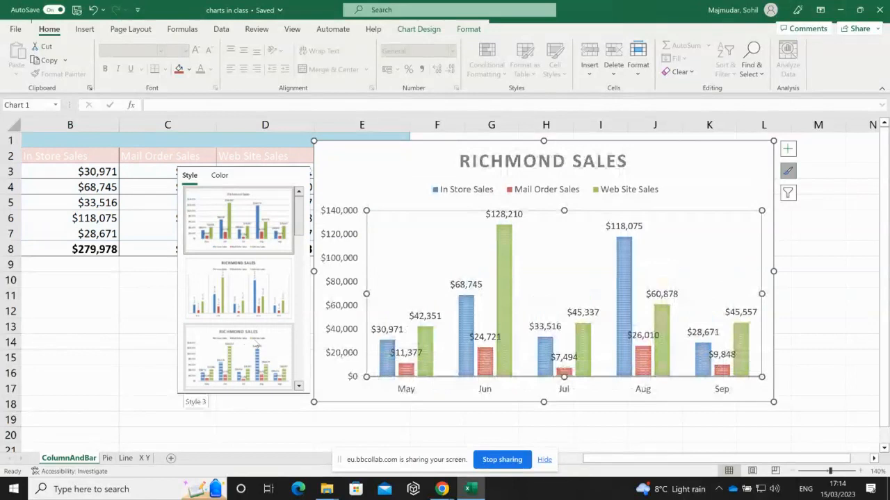
pyautogui.click(298, 387)
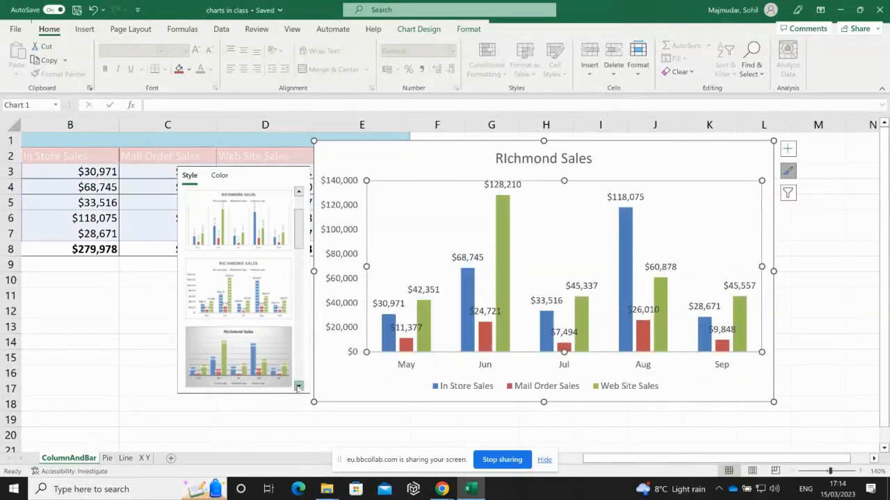
pyautogui.click(298, 387)
pyautogui.click(298, 387)
pyautogui.click(298, 387)
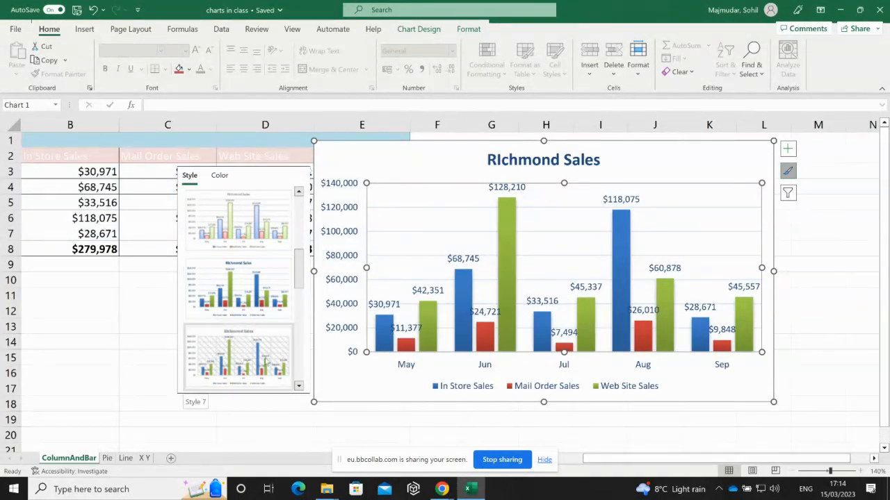
pyautogui.click(298, 387)
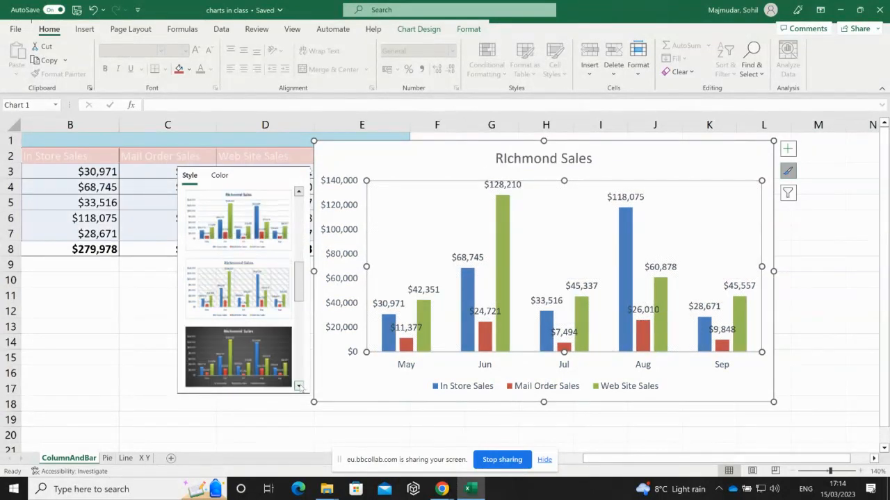
pyautogui.click(298, 388)
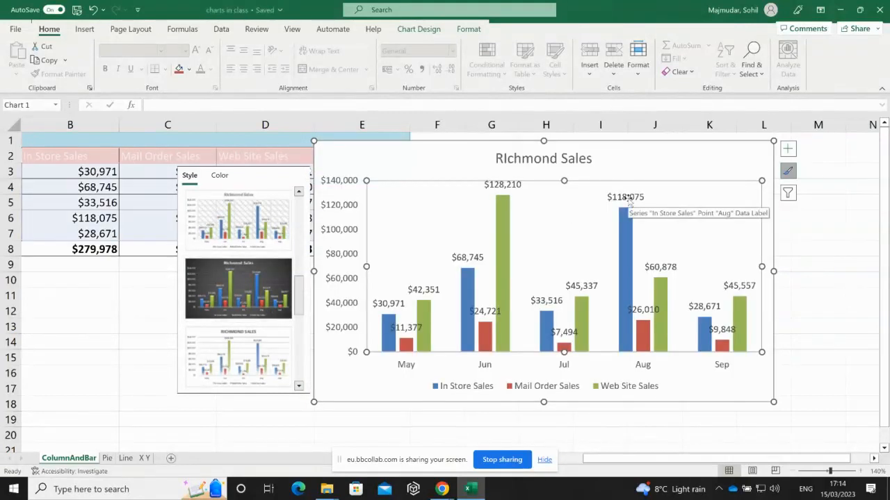
pyautogui.click(704, 142)
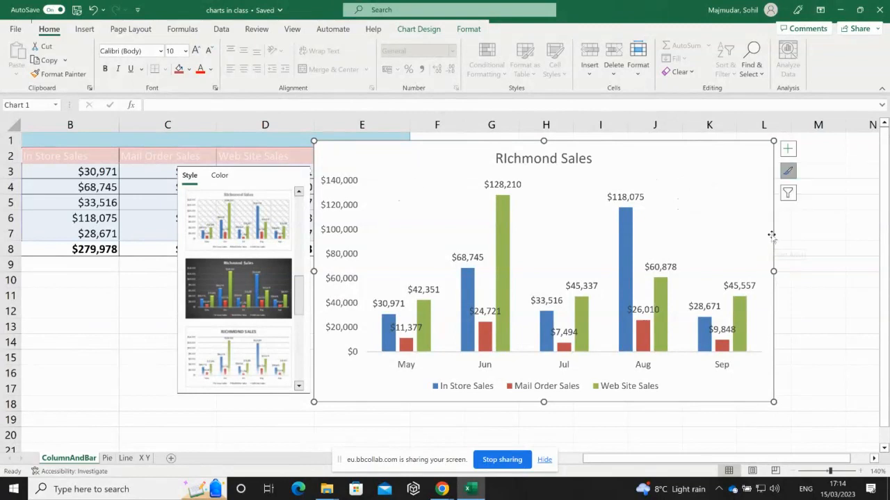
pyautogui.click(788, 195)
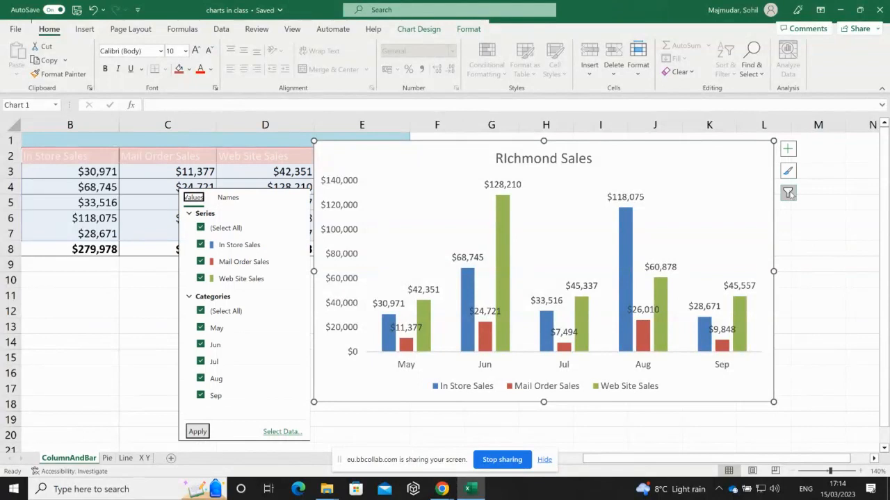
# - Reopen the Chart Filters pane and untick May under Categories without applying
pyautogui.click(788, 194)
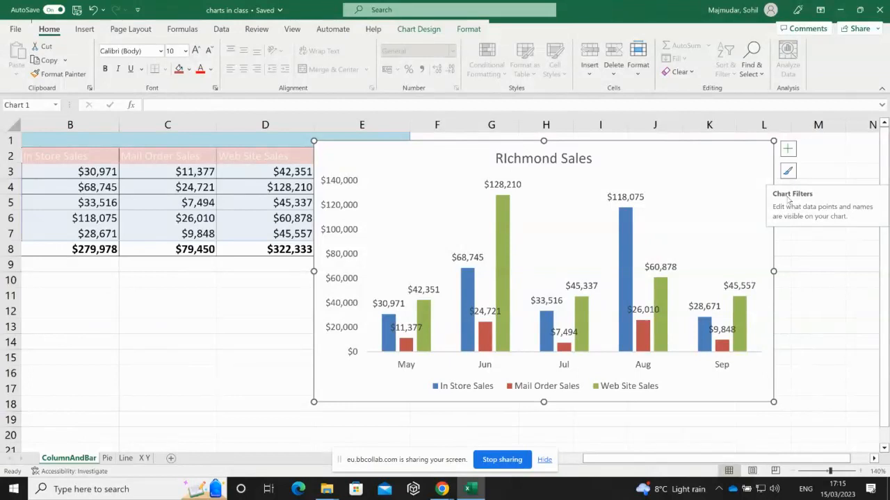
pyautogui.click(788, 193)
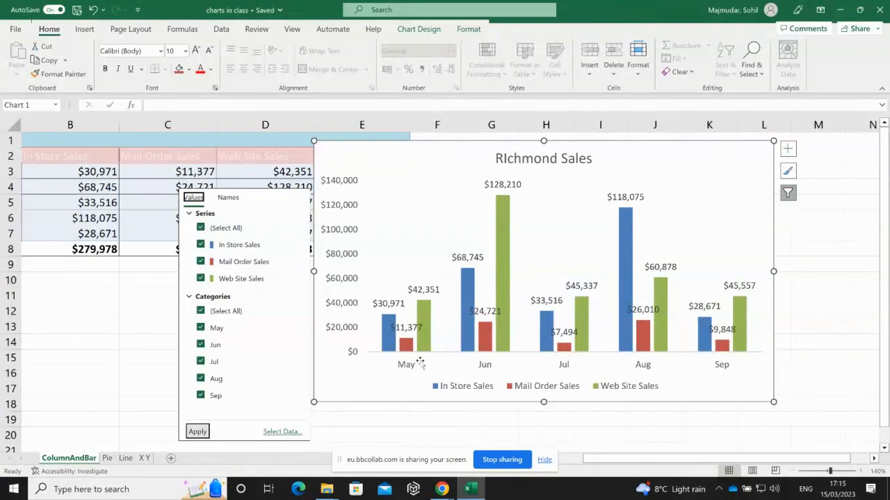
pyautogui.click(201, 329)
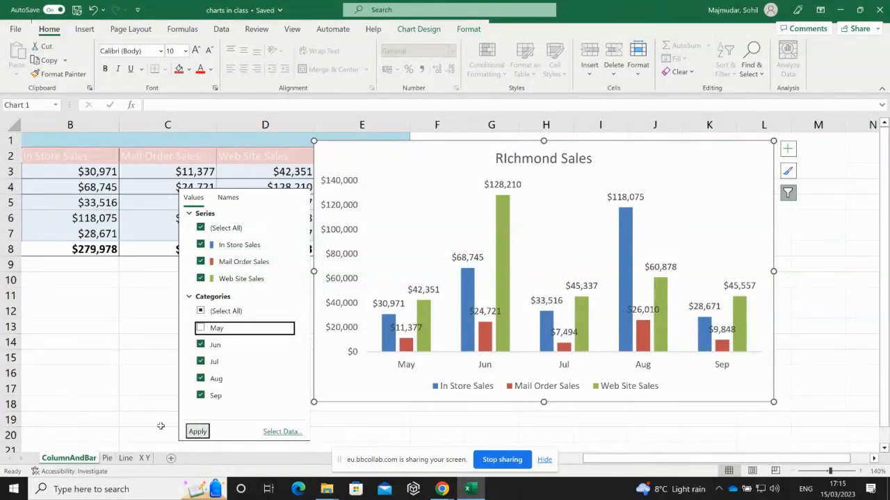
# - Untick the In Store, Mail Order and Web Site Sales series, then recheck all three
pyautogui.click(200, 245)
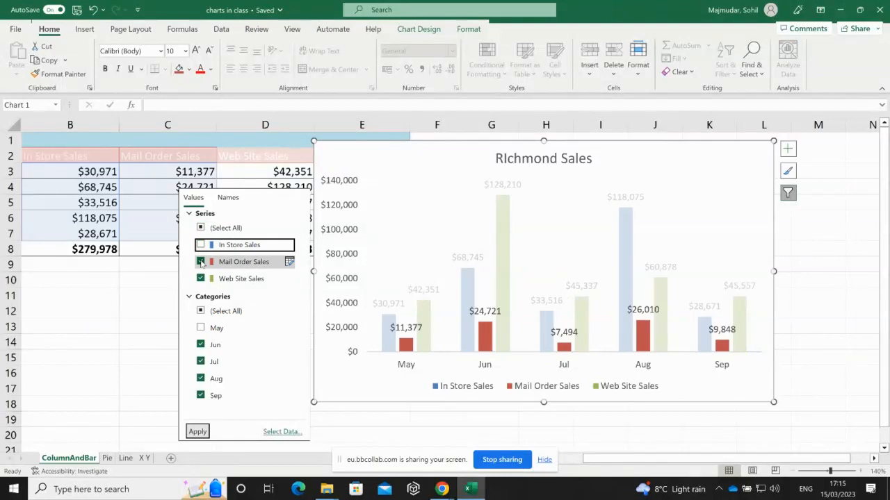
pyautogui.click(201, 262)
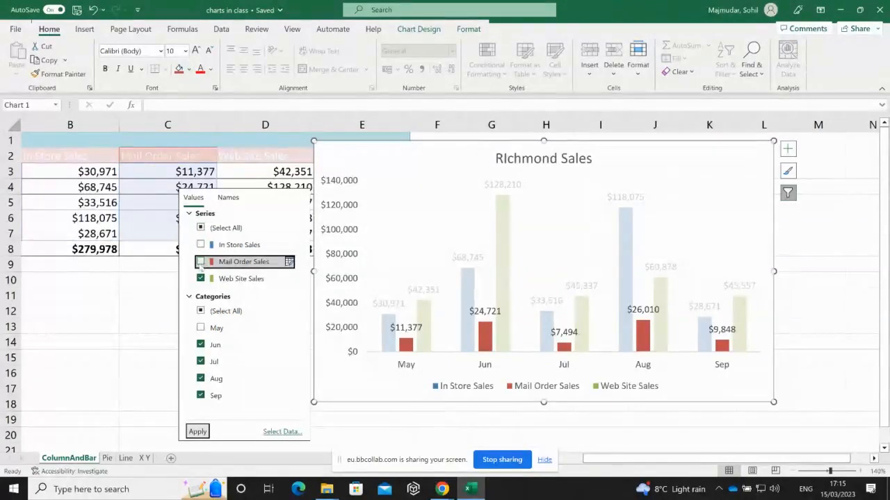
pyautogui.click(201, 279)
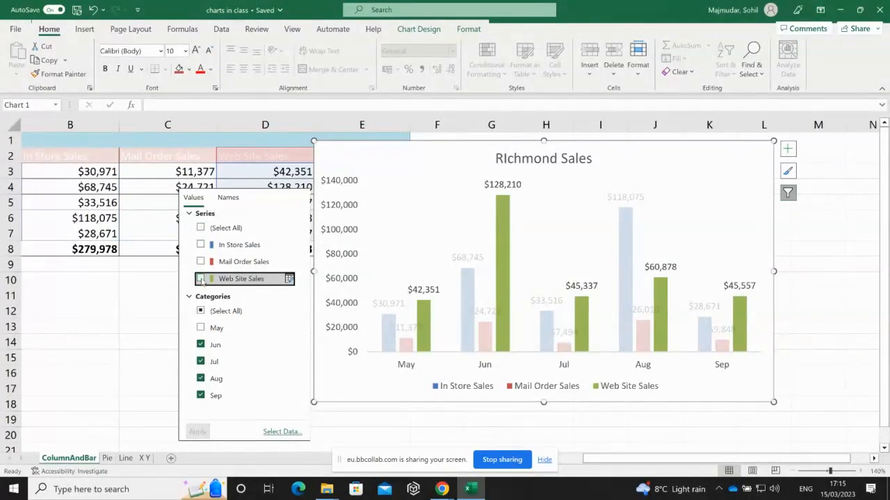
pyautogui.click(201, 278)
pyautogui.click(200, 262)
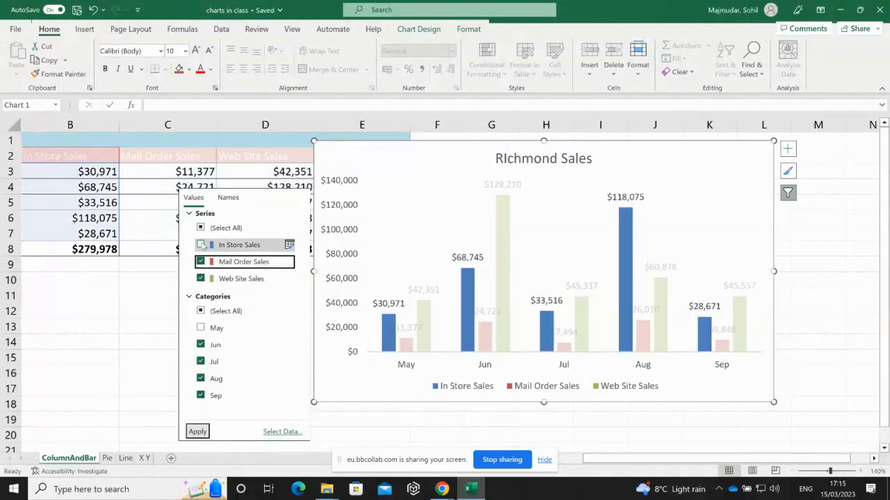
pyautogui.click(200, 244)
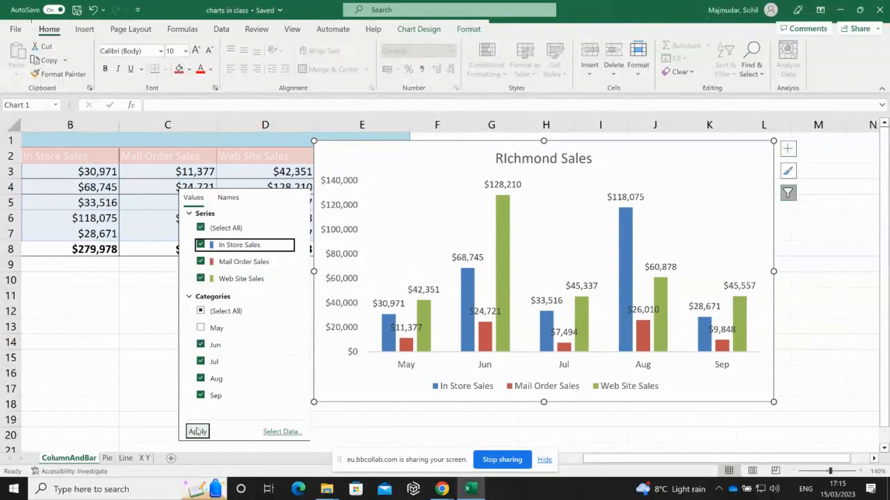
# - Clear all months, tick Jun, Jul, Aug and Sep, and apply the chart filter
pyautogui.click(200, 311)
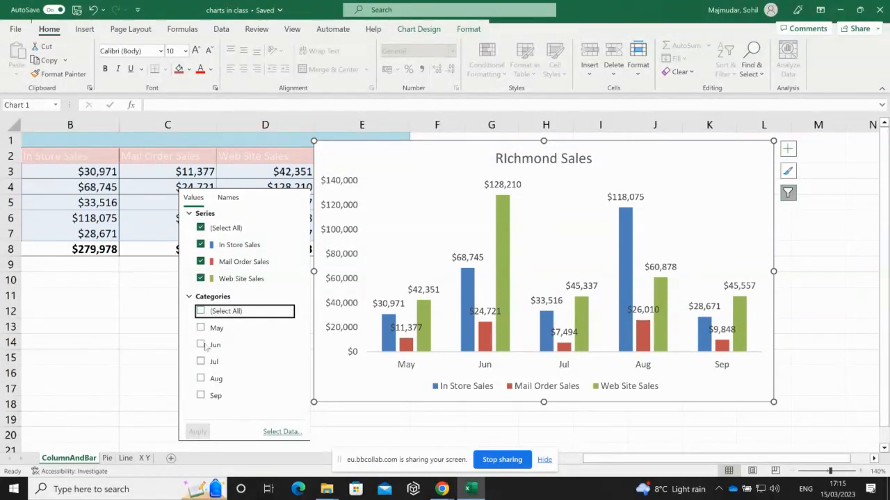
pyautogui.click(201, 345)
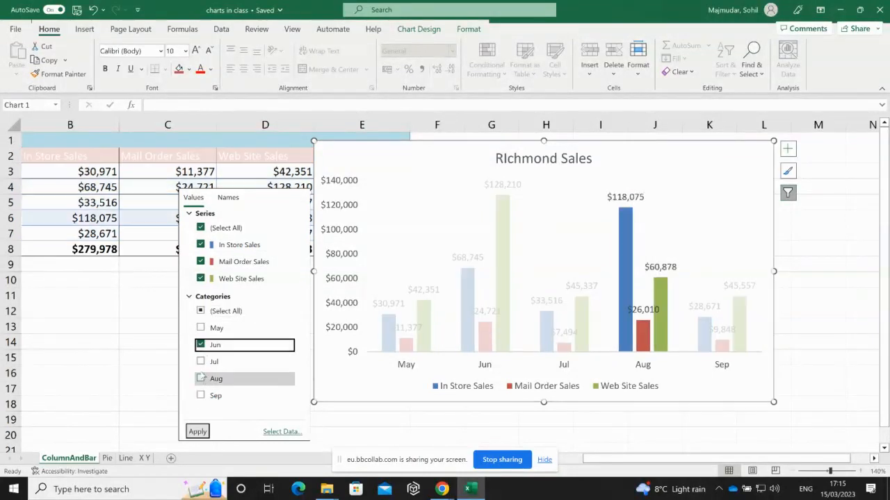
pyautogui.click(201, 361)
pyautogui.click(201, 379)
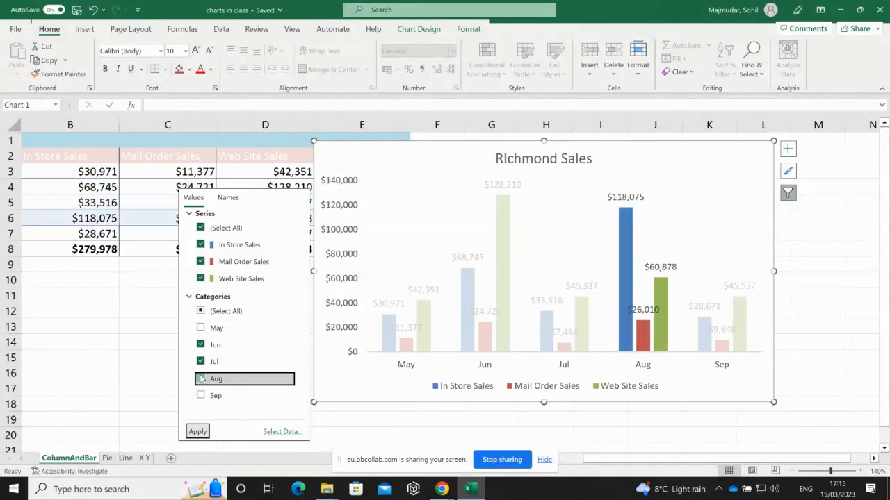
pyautogui.click(201, 395)
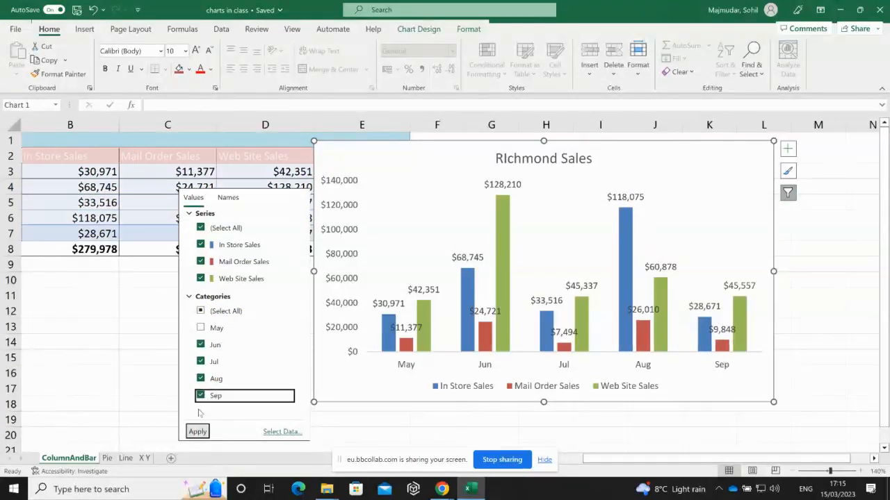
pyautogui.click(197, 431)
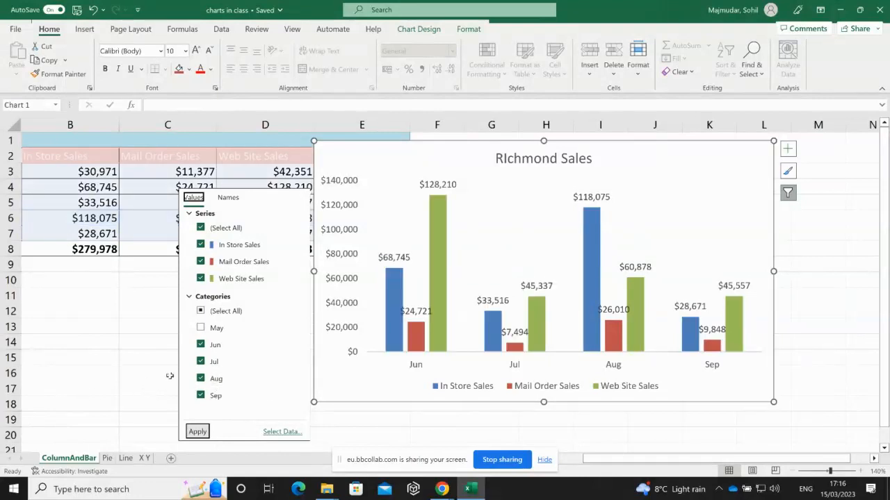
# - Filter out Aug and apply, then reselect every month and apply the filter again
pyautogui.click(200, 379)
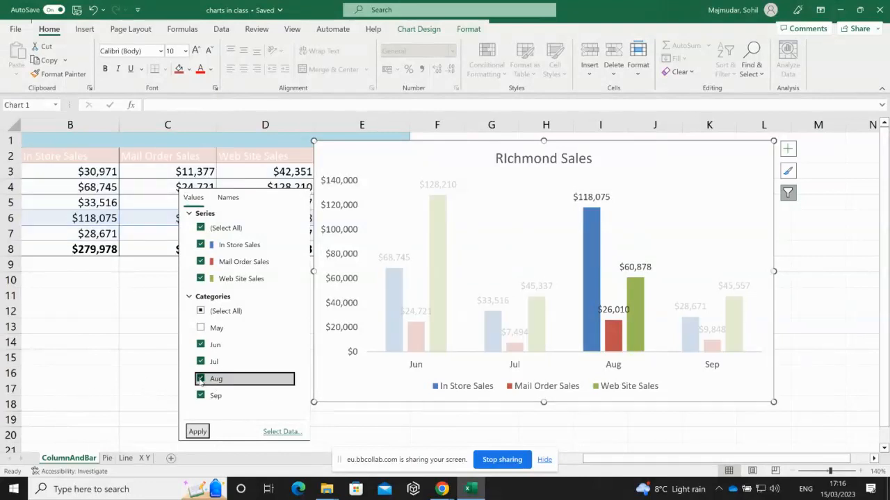
pyautogui.click(198, 431)
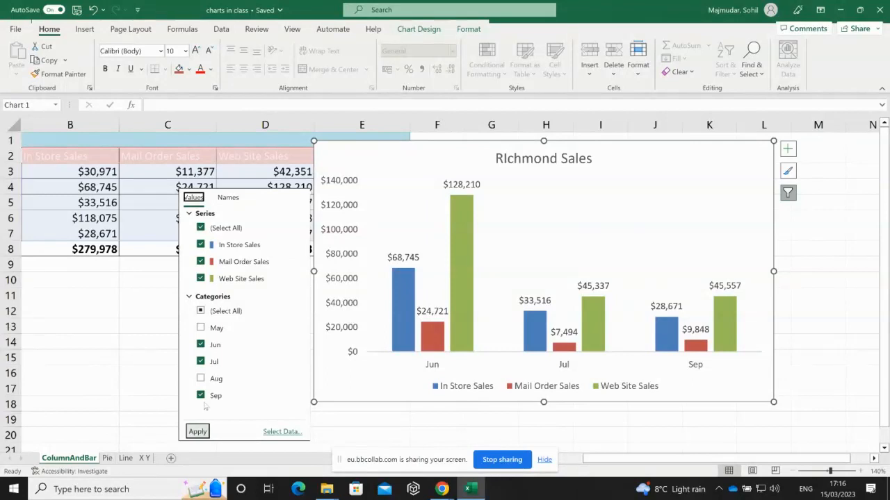
pyautogui.click(200, 311)
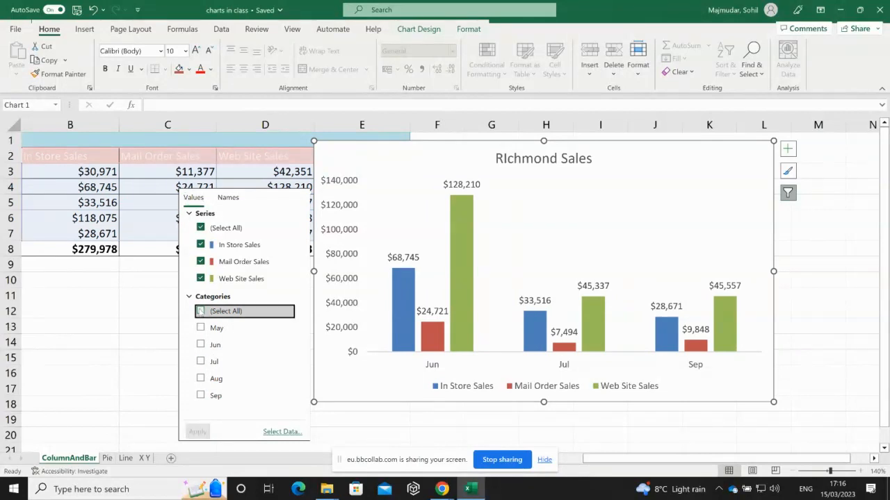
pyautogui.click(200, 311)
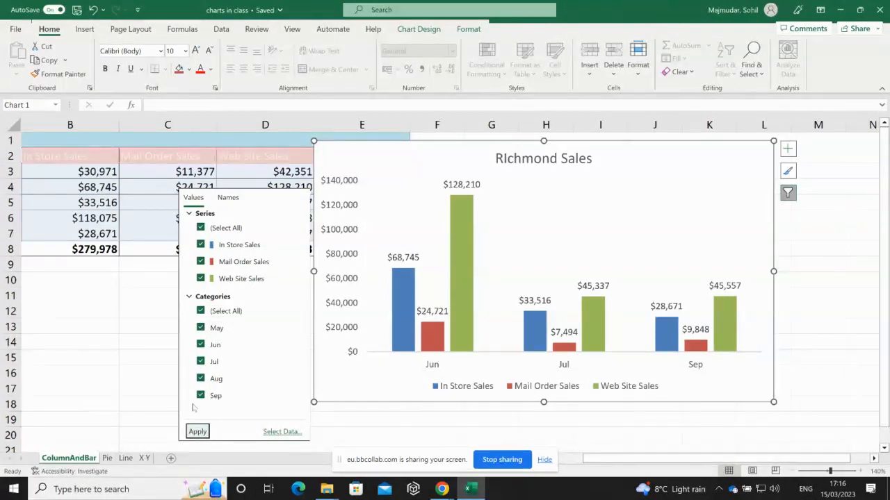
pyautogui.click(197, 432)
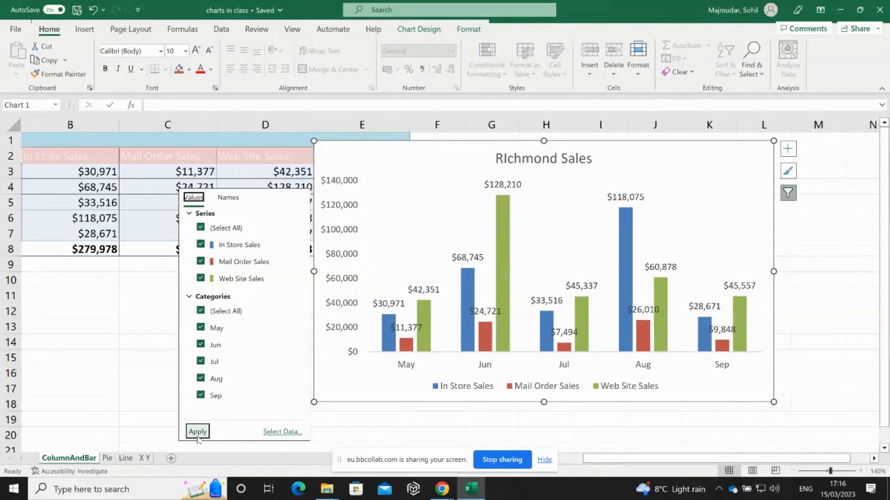
# - Close the chart filter pane from cell E20 and select the chart's vertical value axis
pyautogui.rightClick(392, 435)
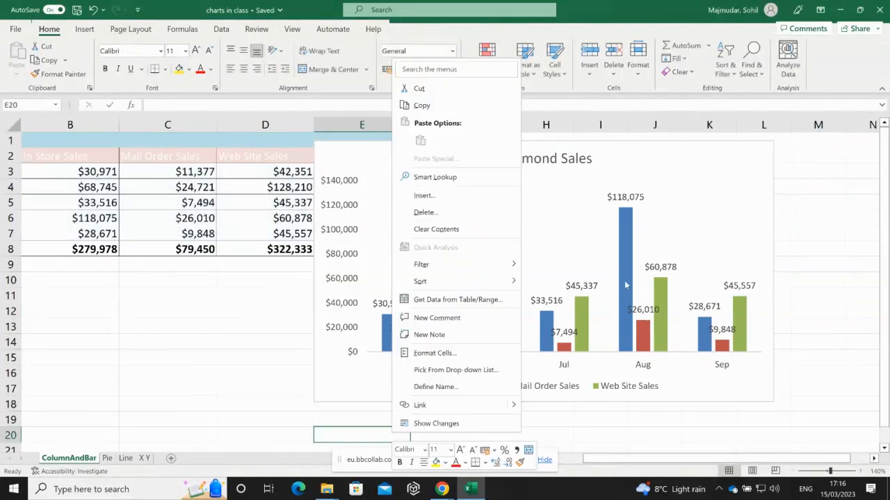
pyautogui.press('Escape')
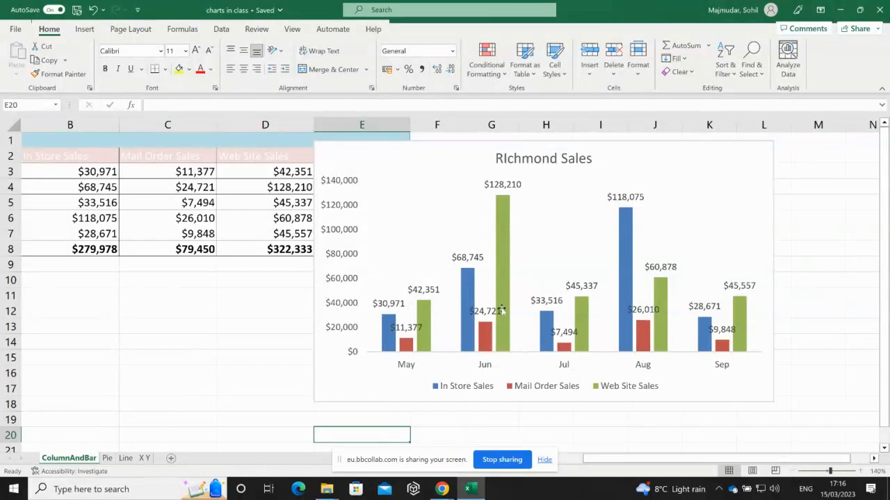
pyautogui.moveTo(499, 287)
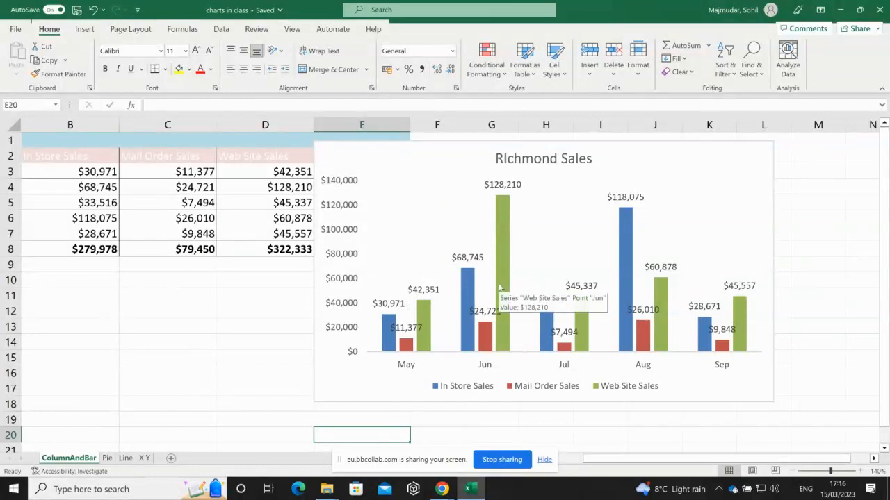
pyautogui.click(345, 238)
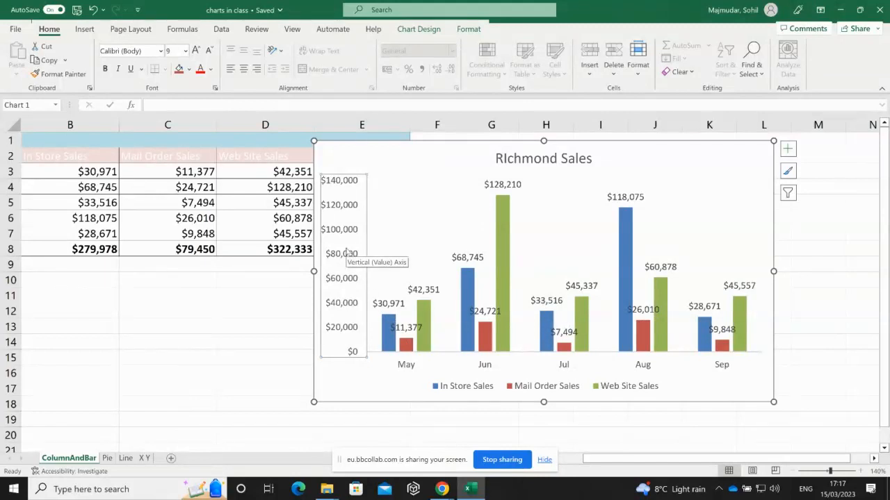
# - Delete the chart's vertical value axis, undo it, then delete it again
pyautogui.press('Delete')
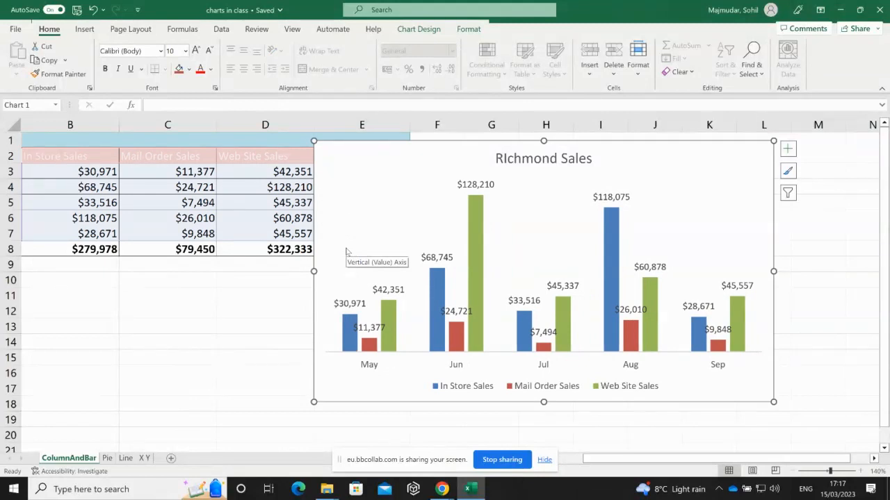
pyautogui.hotkey('ctrl', 'z')
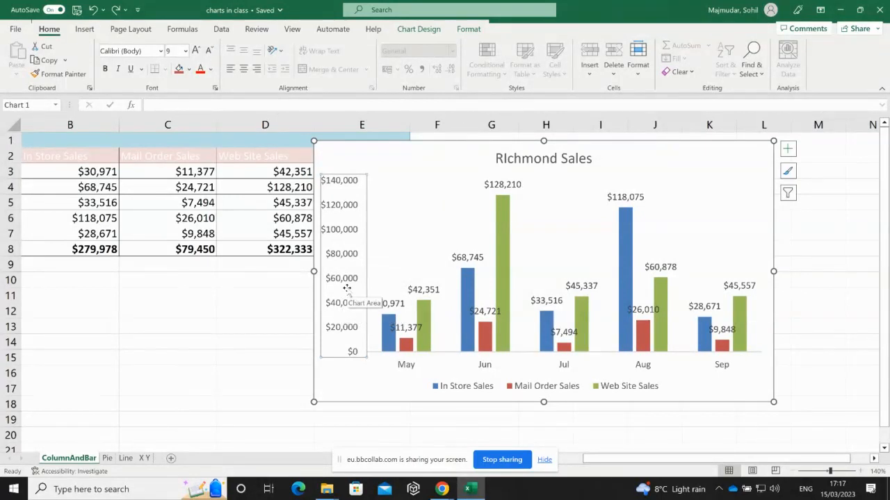
pyautogui.press('Delete')
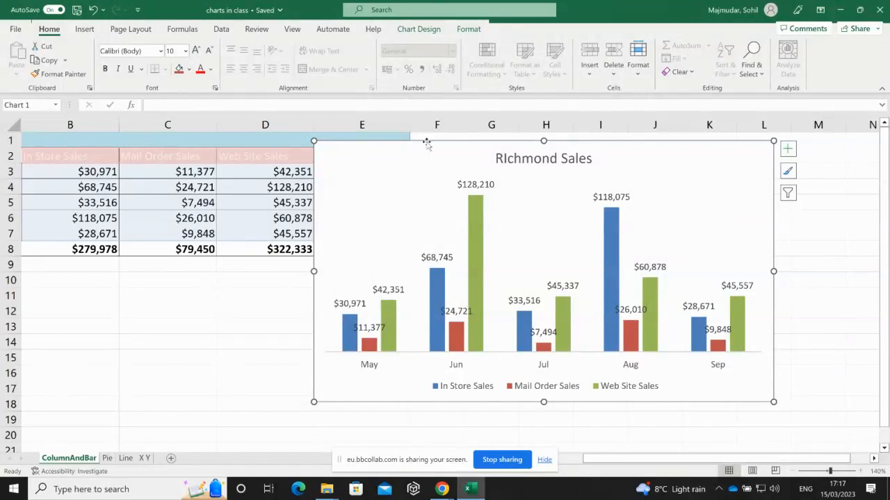
# - Copy the chart, delete it from the sheet, and briefly visit Blackboard Collaborate before returning
pyautogui.hotkey('ctrl', 'c')
pyautogui.press('Delete')
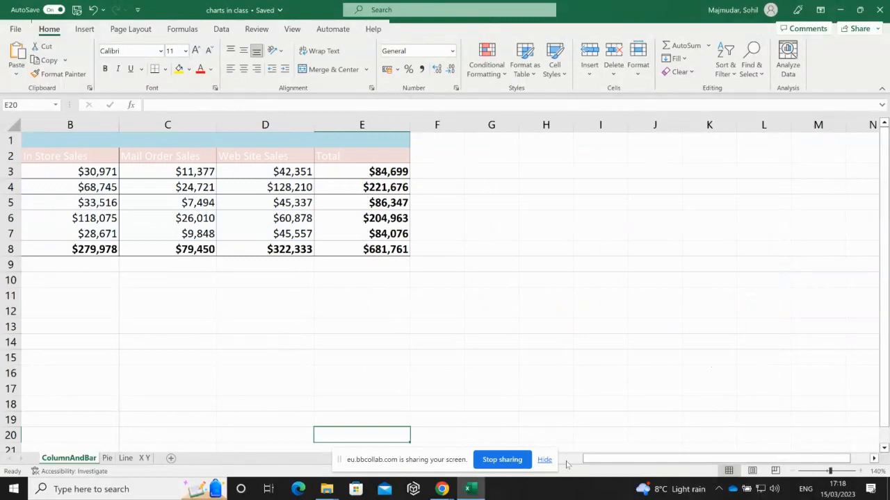
pyautogui.hscroll(-1, 567, 464)
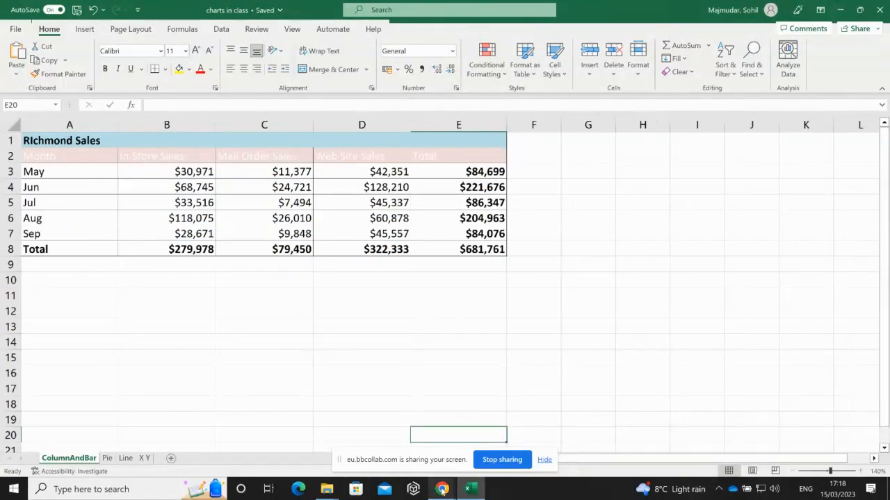
pyautogui.moveTo(442, 491)
pyautogui.click(401, 428)
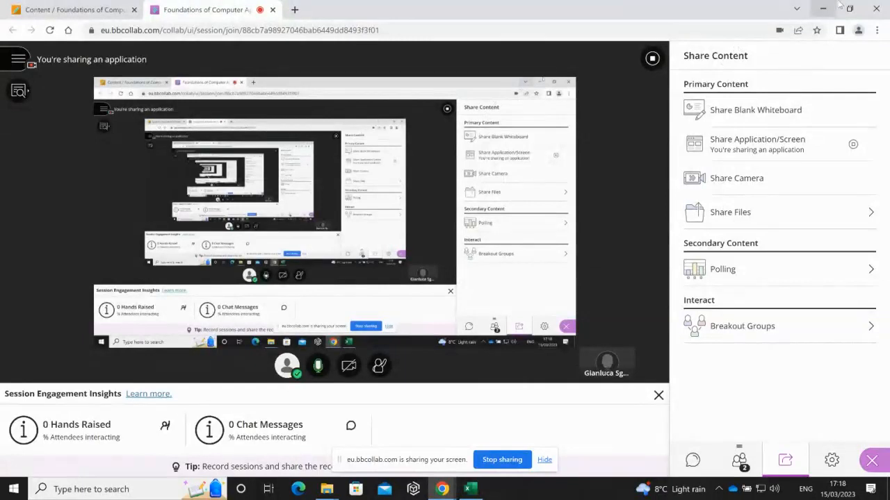
pyautogui.click(467, 489)
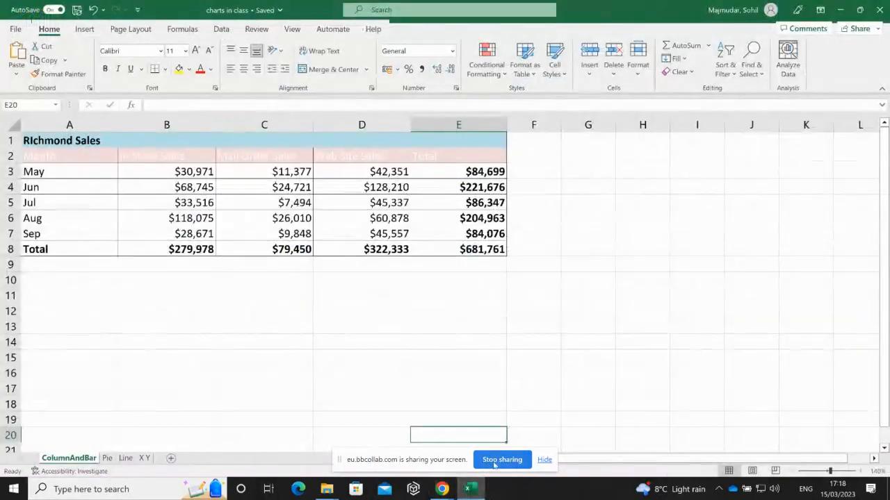
# - Hide the sharing notice and Ctrl-select the month labels A2:A7 with Web Site Sales D2:D7
pyautogui.click(544, 460)
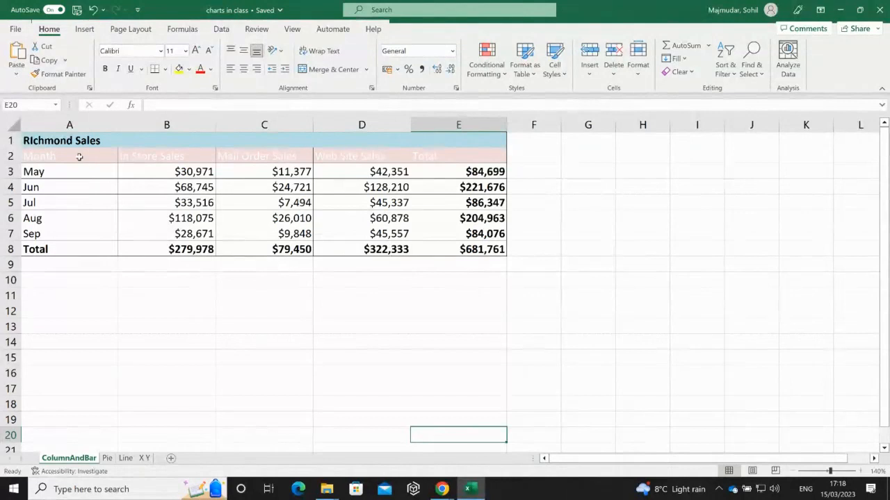
pyautogui.moveTo(79, 156); pyautogui.dragTo(364, 230)
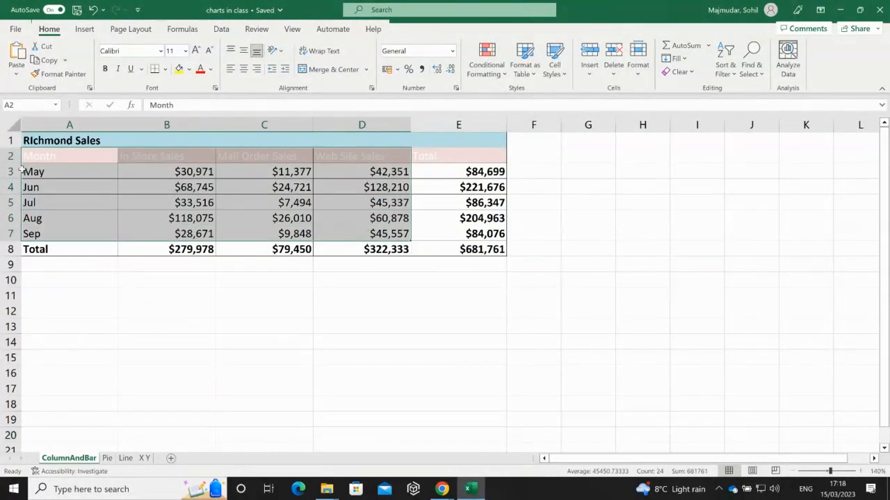
pyautogui.moveTo(46, 156); pyautogui.dragTo(52, 232)
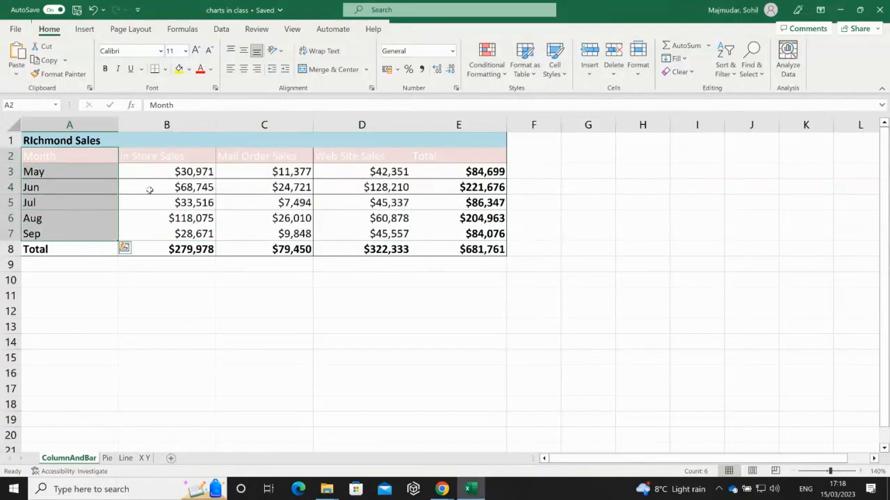
pyautogui.click(351, 156)
pyautogui.moveTo(351, 156); pyautogui.dragTo(341, 235)
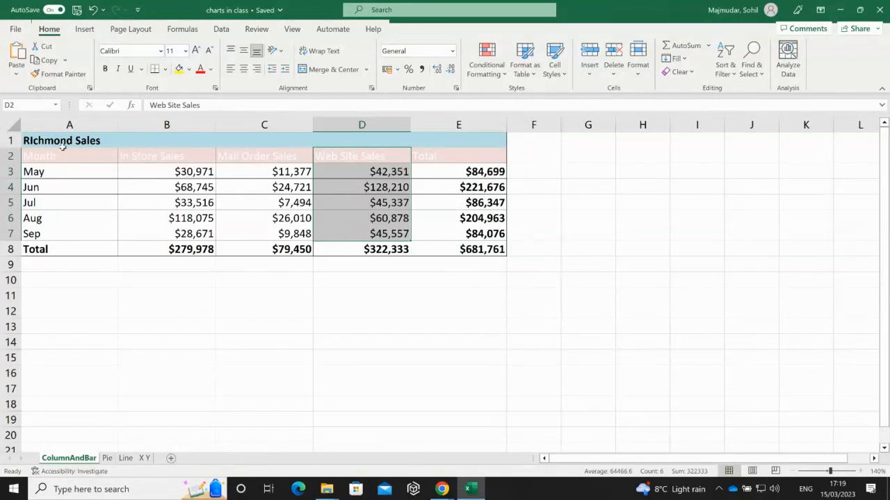
pyautogui.moveTo(50, 152); pyautogui.dragTo(54, 228)
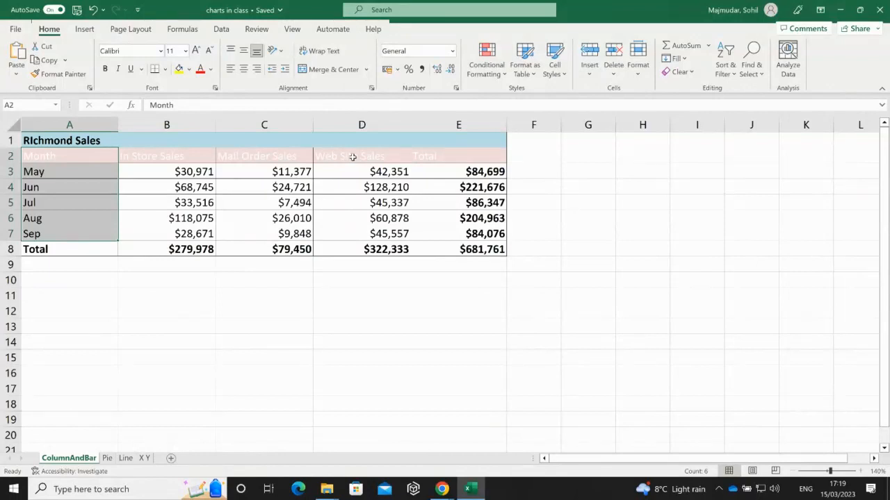
pyautogui.keyDown('ctrl'); pyautogui.moveTo(352, 157); pyautogui.dragTo(354, 229); pyautogui.keyUp('ctrl')
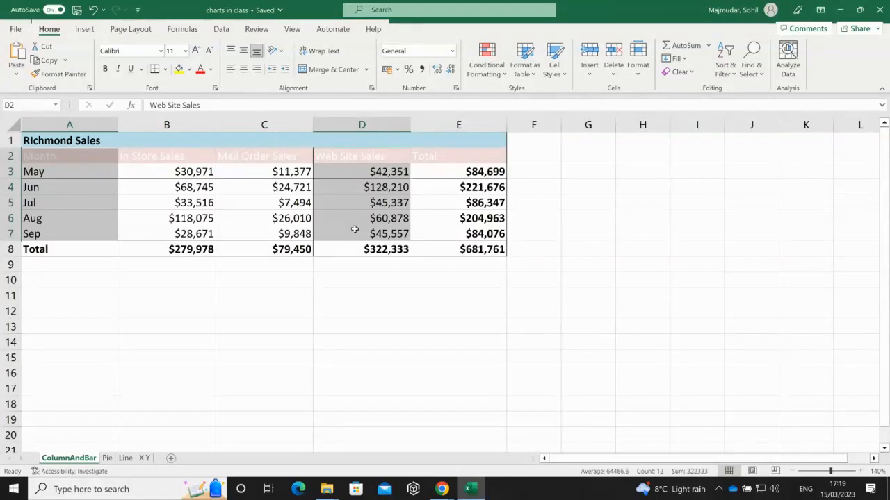
# - Insert a clustered column chart of the Web Site Sales data
pyautogui.click(84, 30)
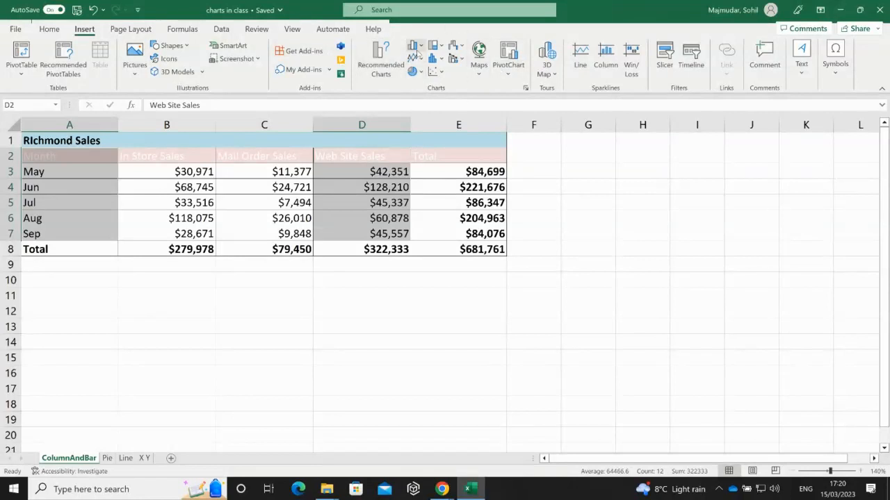
pyautogui.click(419, 46)
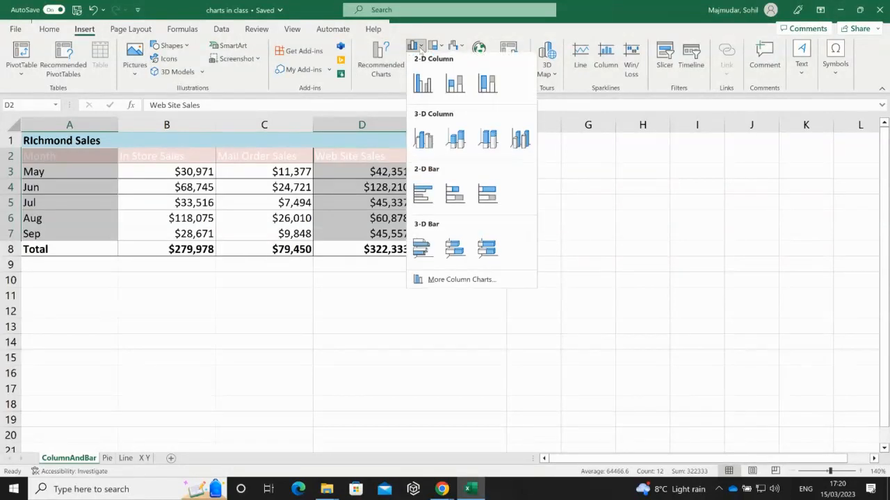
pyautogui.click(424, 86)
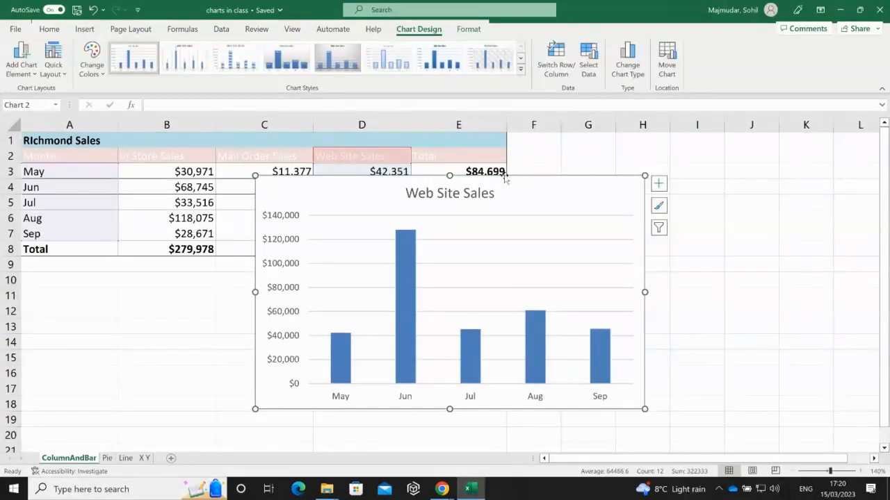
# - Move the chart off the table, shrink it, and place it over columns F–K
pyautogui.moveTo(508, 179); pyautogui.dragTo(556, 198)
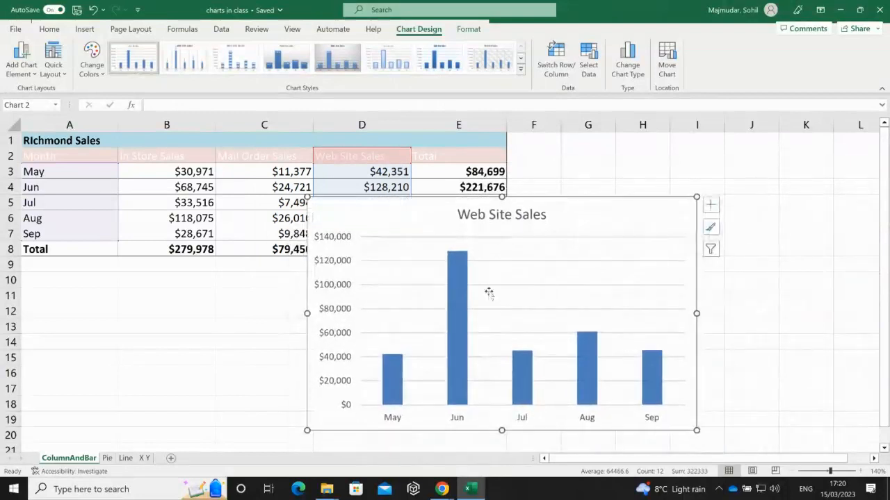
pyautogui.moveTo(309, 431); pyautogui.dragTo(366, 404)
pyautogui.moveTo(575, 215); pyautogui.dragTo(717, 150)
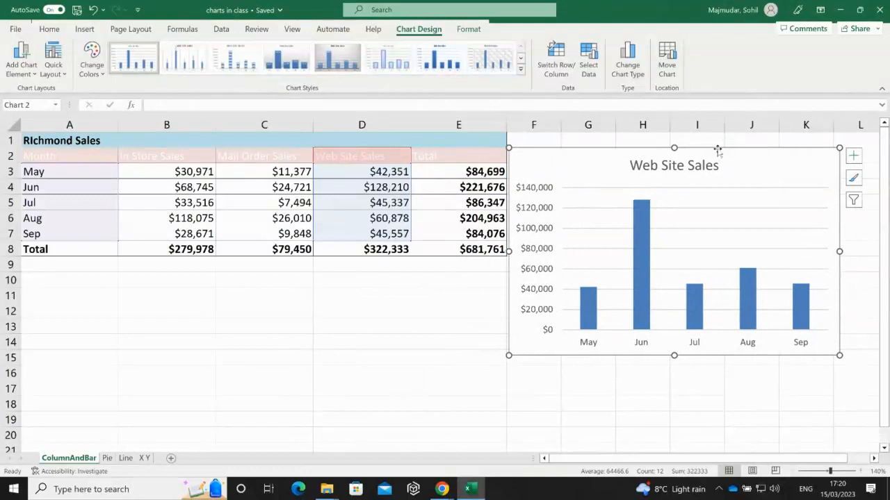
# - Delete the horizontal gridlines, turn on Data Labels, and delete the vertical value axis
pyautogui.click(726, 208)
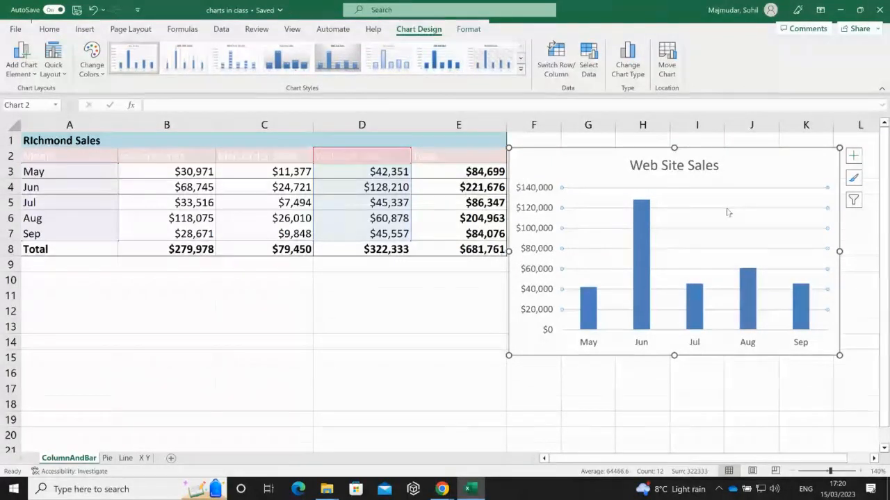
pyautogui.press('Delete')
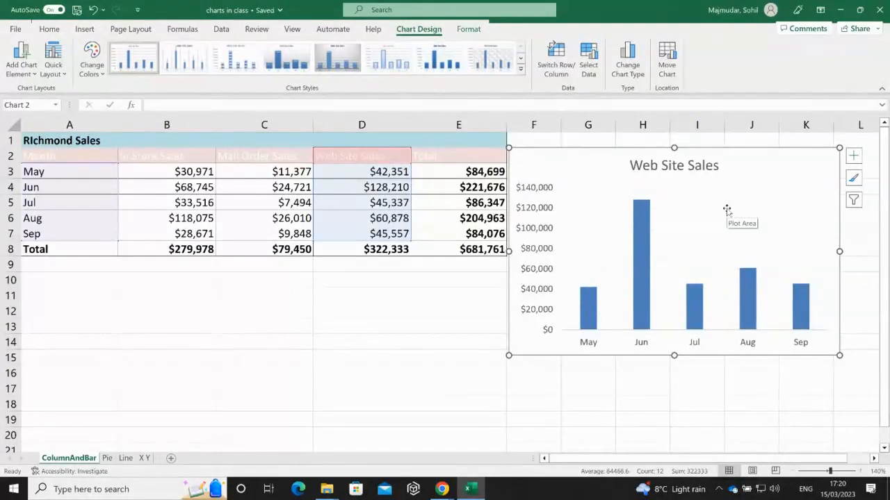
pyautogui.click(854, 156)
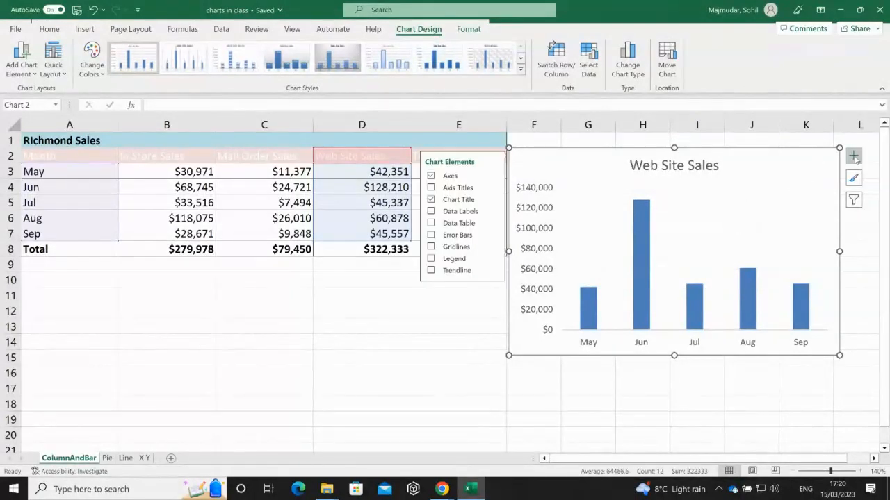
pyautogui.click(853, 155)
pyautogui.click(854, 156)
pyautogui.click(430, 212)
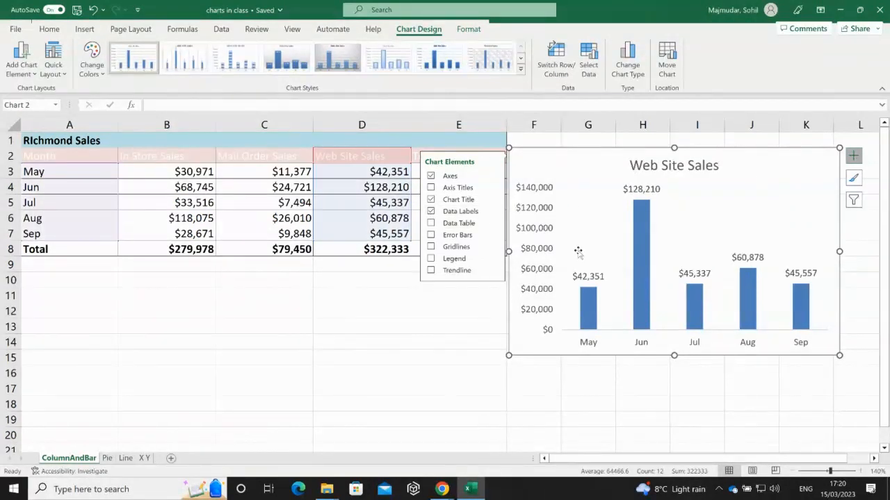
pyautogui.click(539, 254)
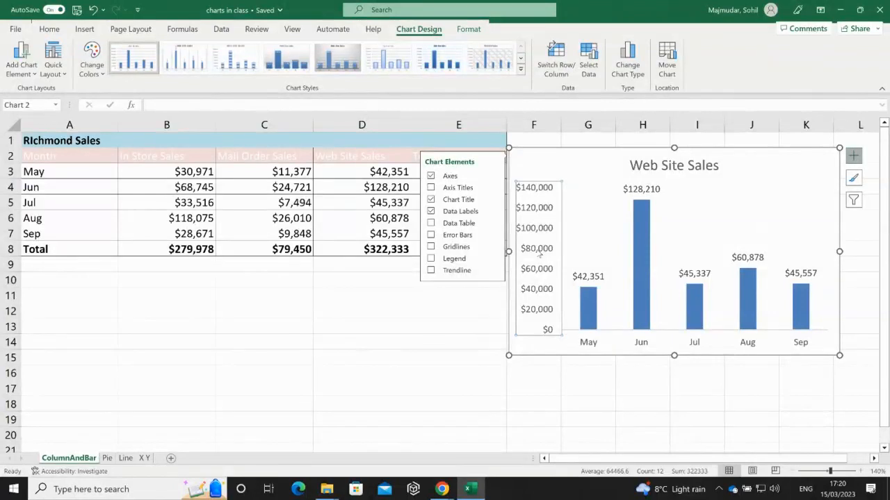
pyautogui.press('Delete')
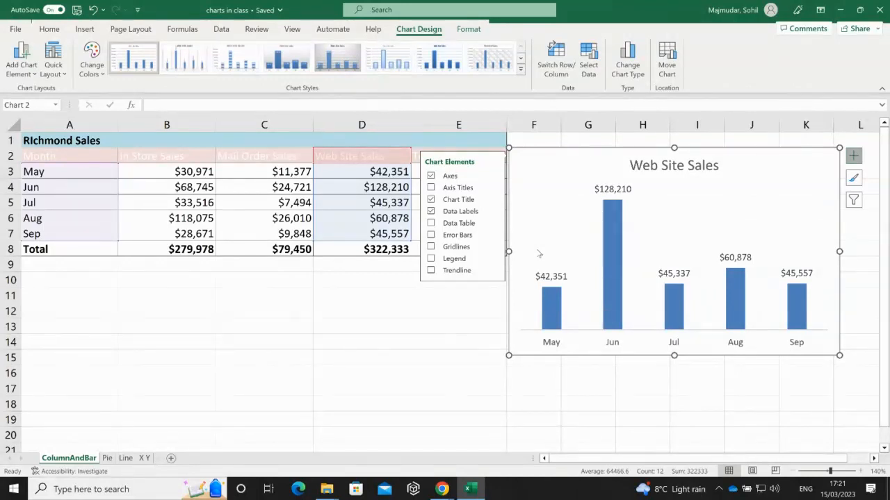
# - Dismiss the chart area's context menu and bring up the context menu of the Jun column
pyautogui.moveTo(609, 253)
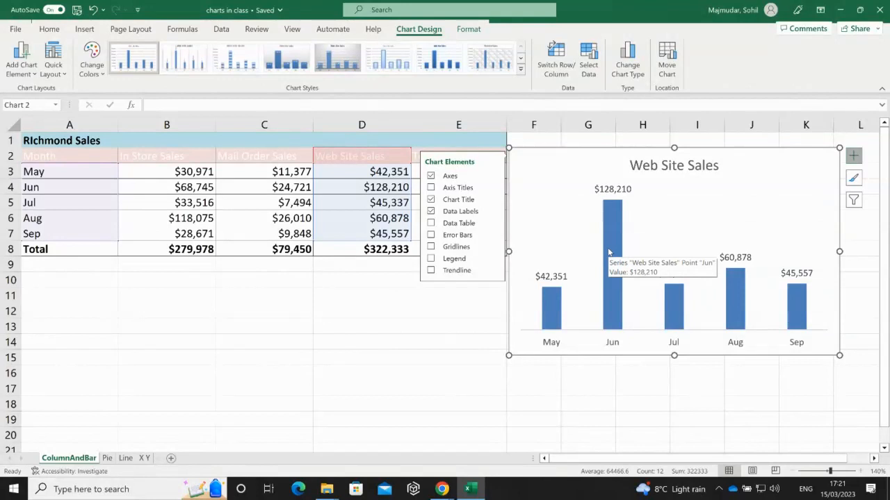
pyautogui.rightClick(574, 151)
pyautogui.rightClick(572, 152)
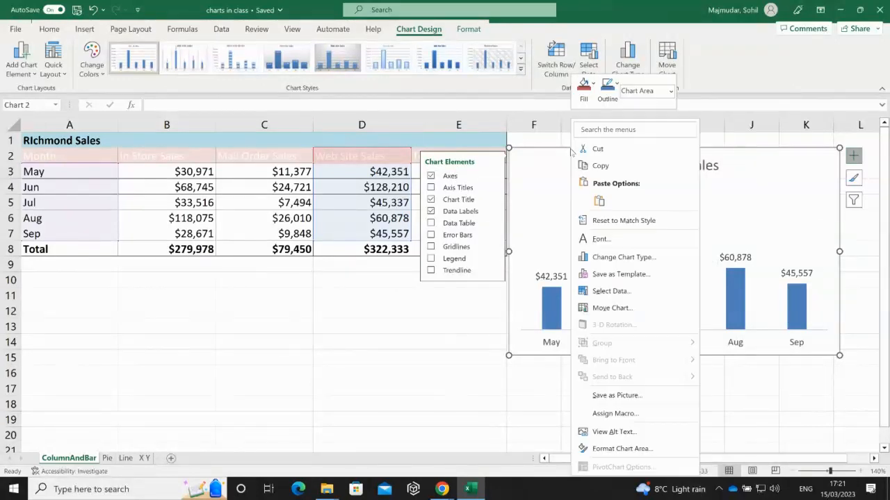
pyautogui.press('Escape')
pyautogui.press('Escape')
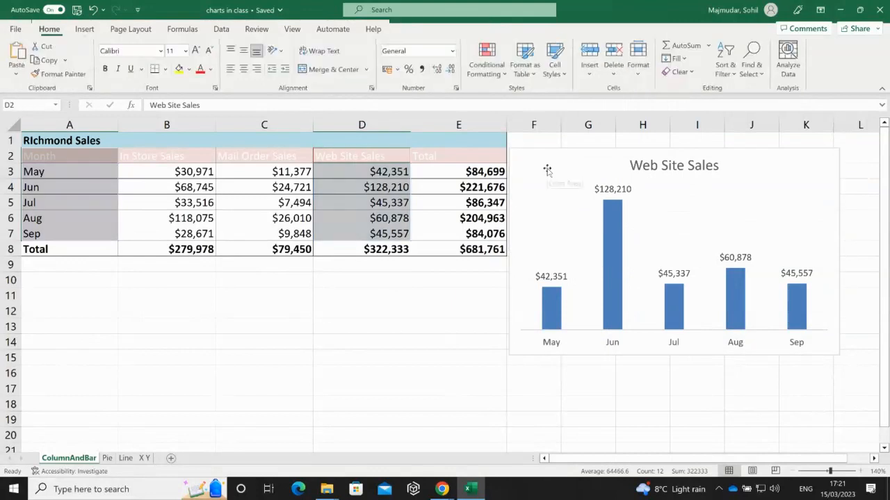
pyautogui.rightClick(611, 229)
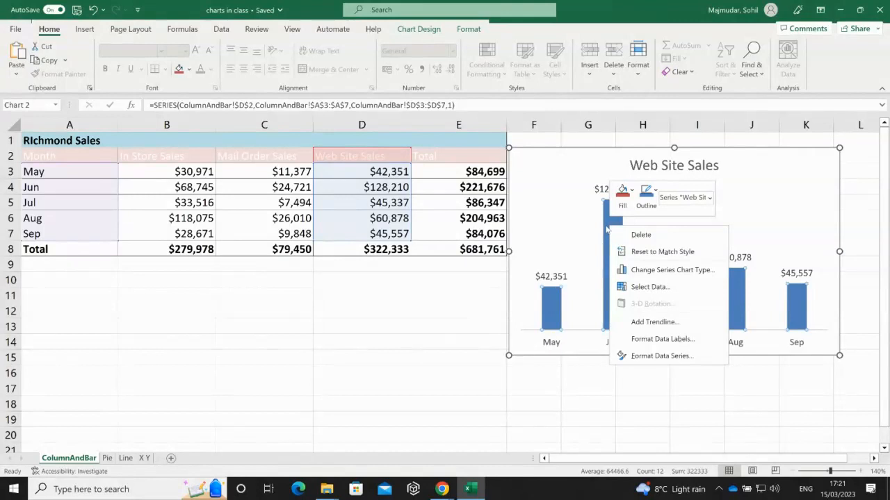
# - Open Format Data Series, move the chart to the lower left over rows 7–19, and review its size and properties
pyautogui.click(661, 356)
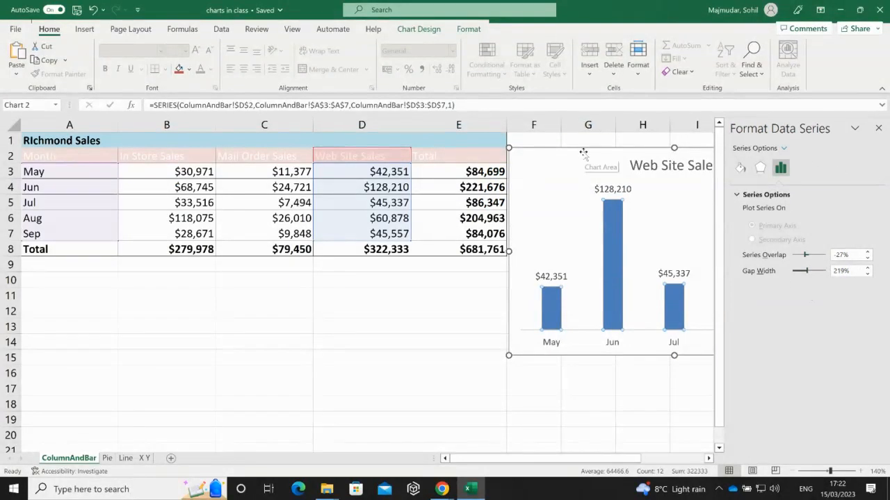
pyautogui.moveTo(583, 151); pyautogui.dragTo(119, 224)
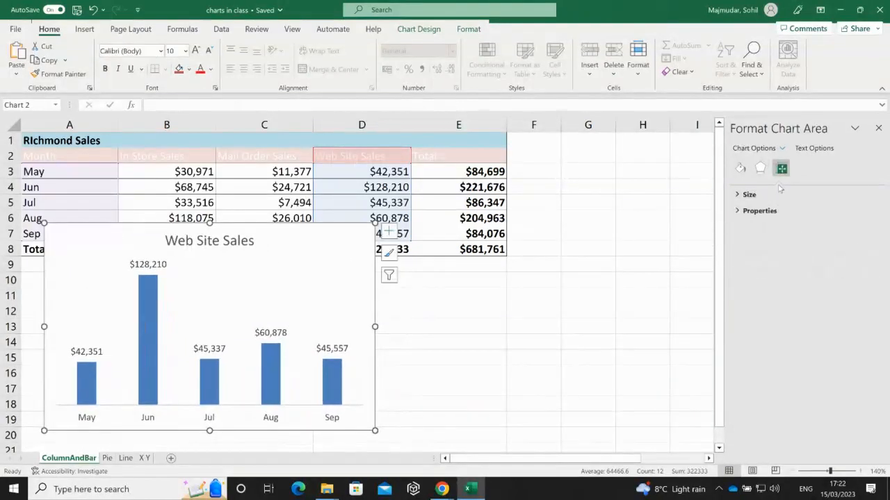
pyautogui.click(737, 196)
pyautogui.click(741, 325)
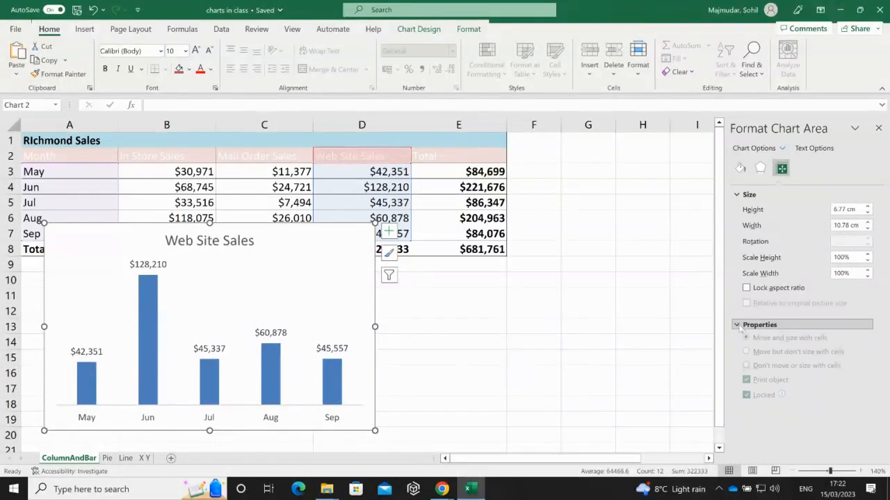
# - Browse the chart area's shadow, glow and fill settings, then select the month axis
pyautogui.click(760, 170)
pyautogui.click(738, 195)
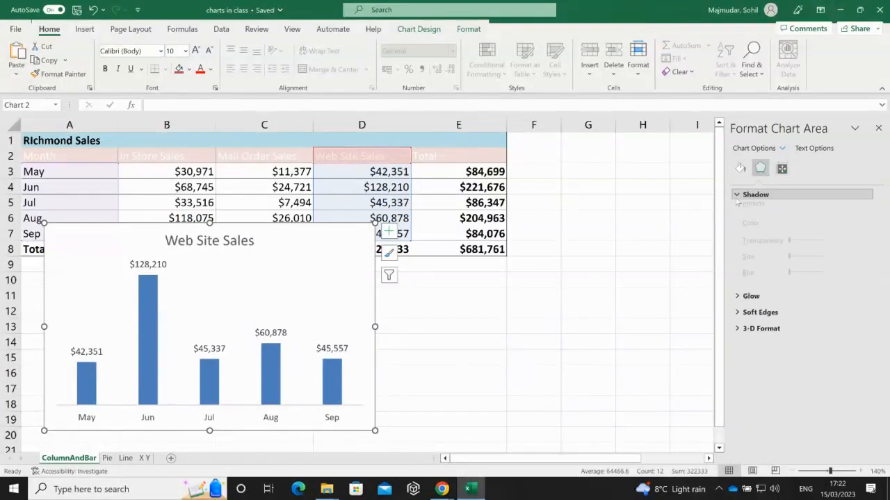
pyautogui.click(738, 334)
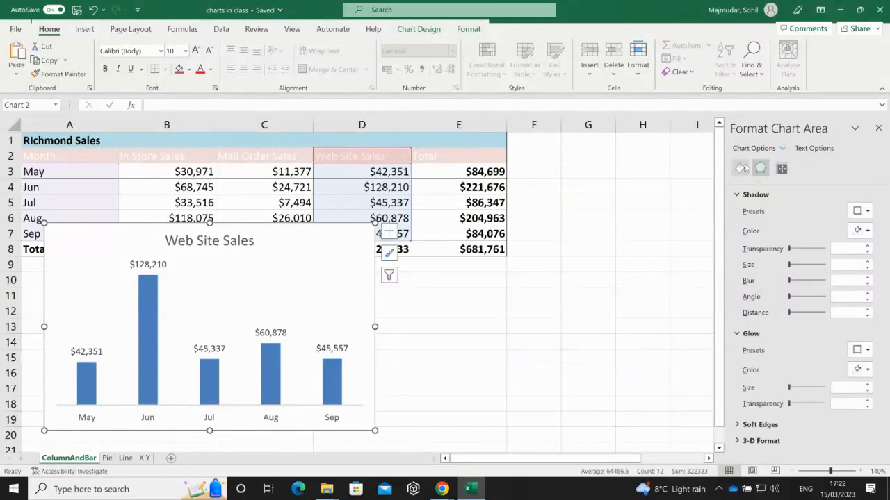
pyautogui.click(742, 168)
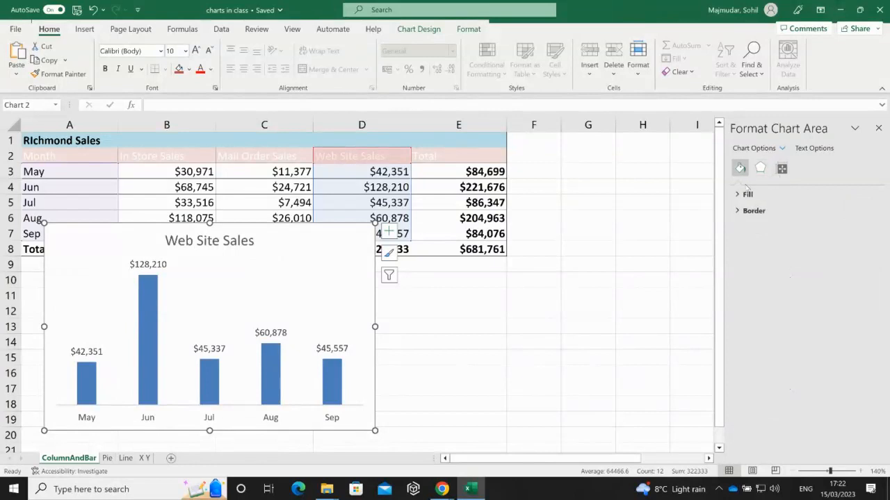
pyautogui.click(745, 196)
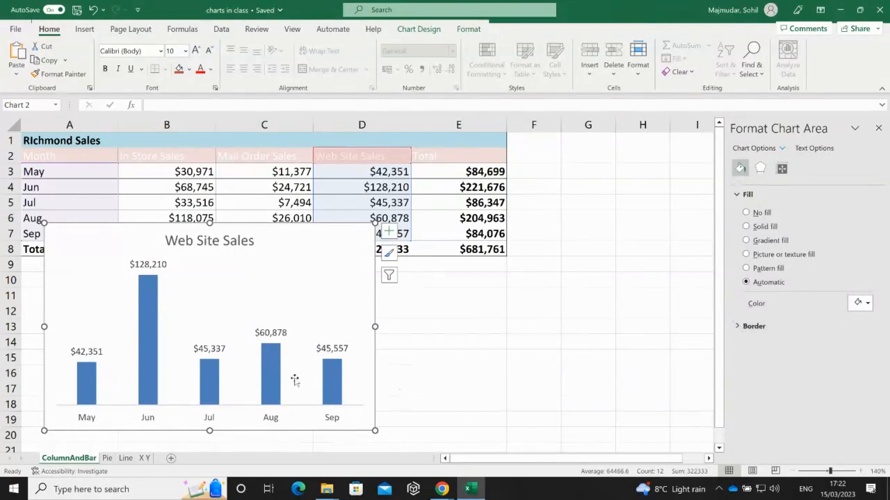
pyautogui.click(274, 419)
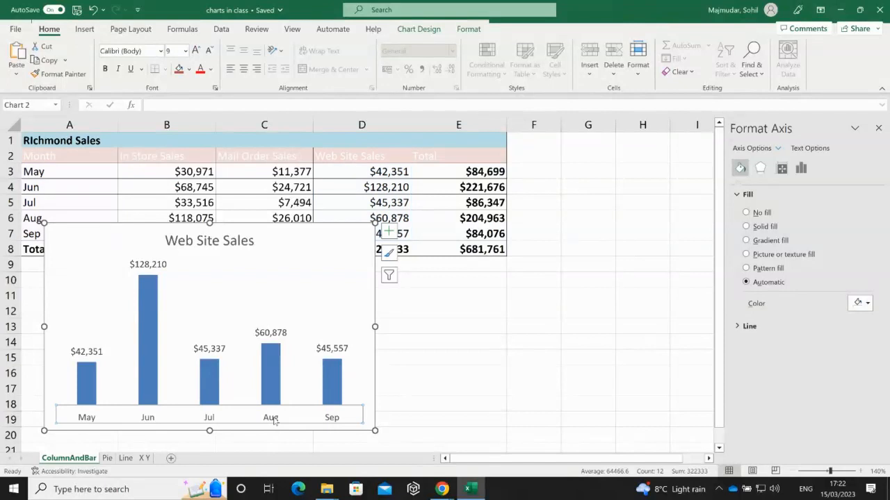
# - Check the axis options, reselect the Web Site Sales columns, and show their Fill & Line settings
pyautogui.click(782, 170)
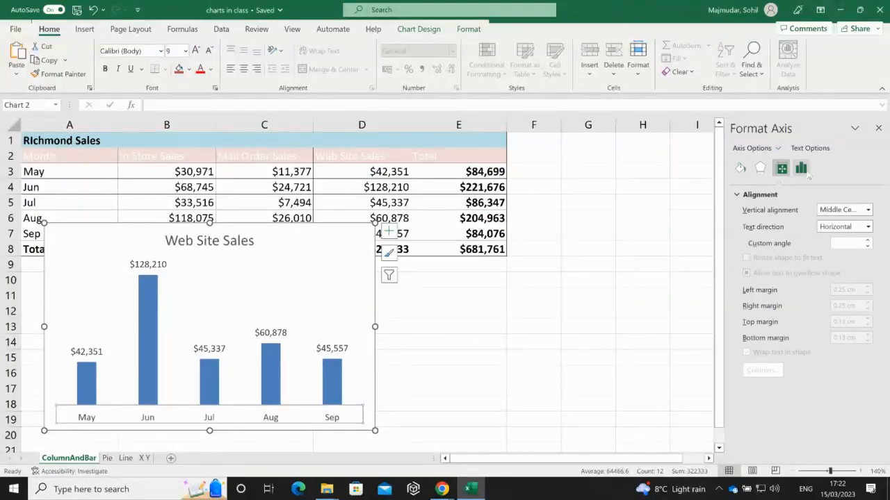
pyautogui.click(803, 171)
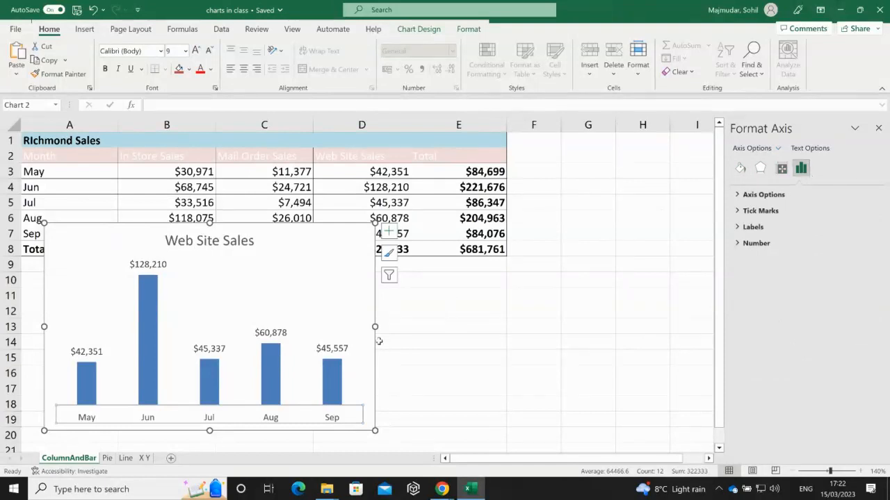
pyautogui.click(150, 375)
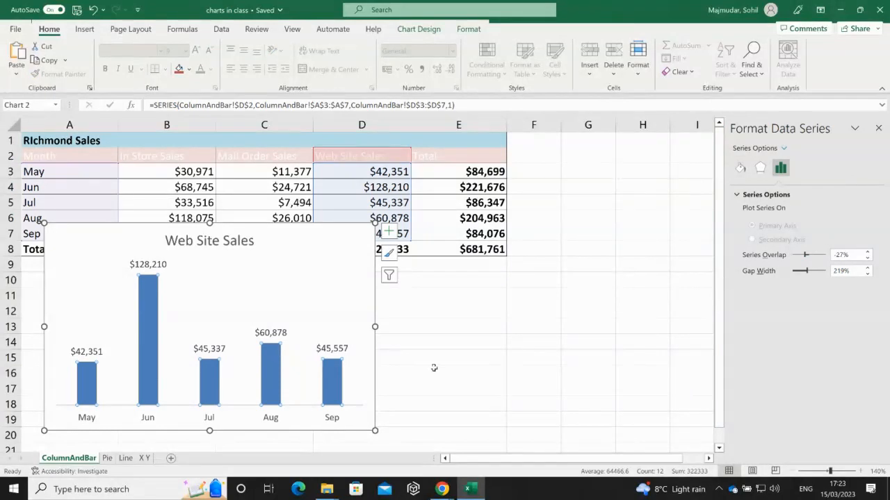
pyautogui.click(154, 262)
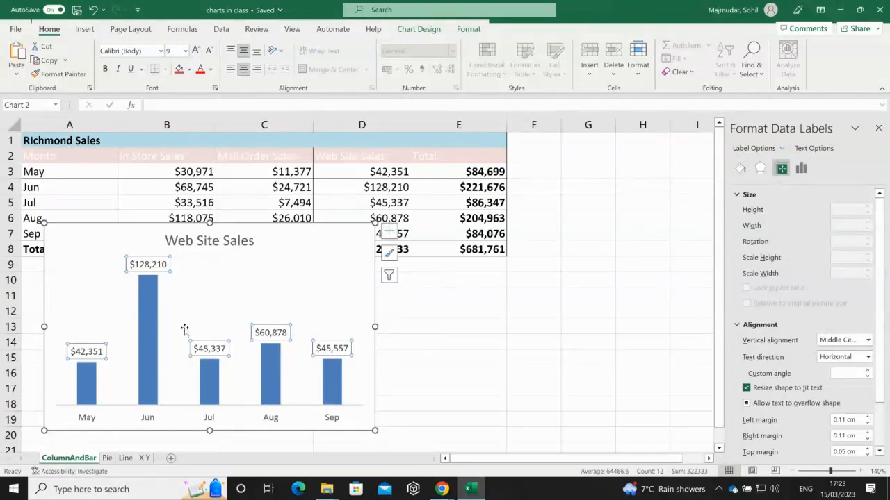
pyautogui.click(151, 339)
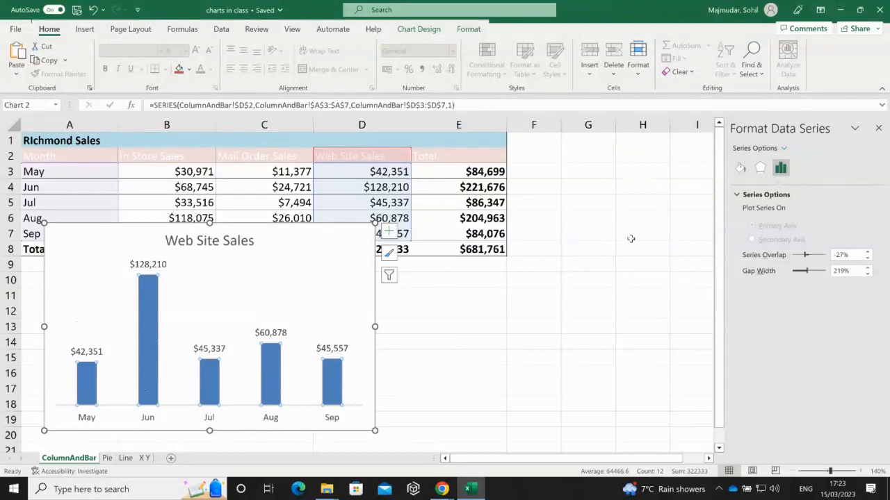
pyautogui.click(740, 168)
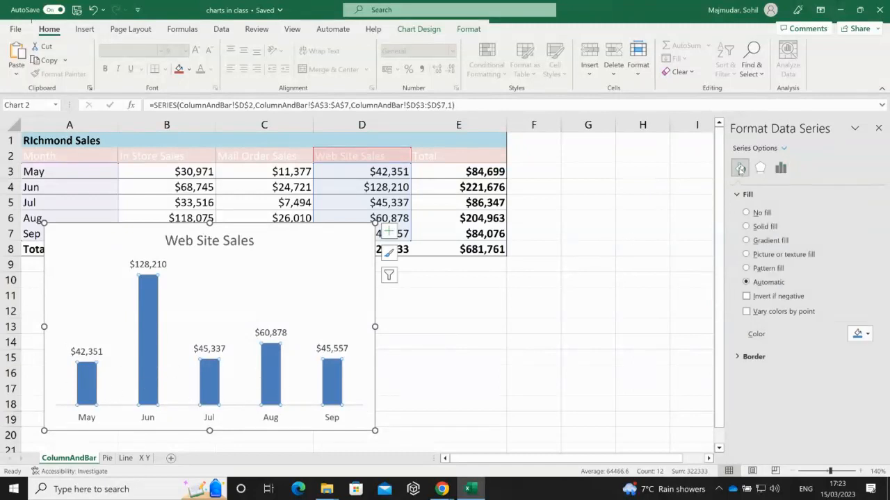
# - Turn on Vary colors by point for the Web Site Sales series
pyautogui.click(746, 311)
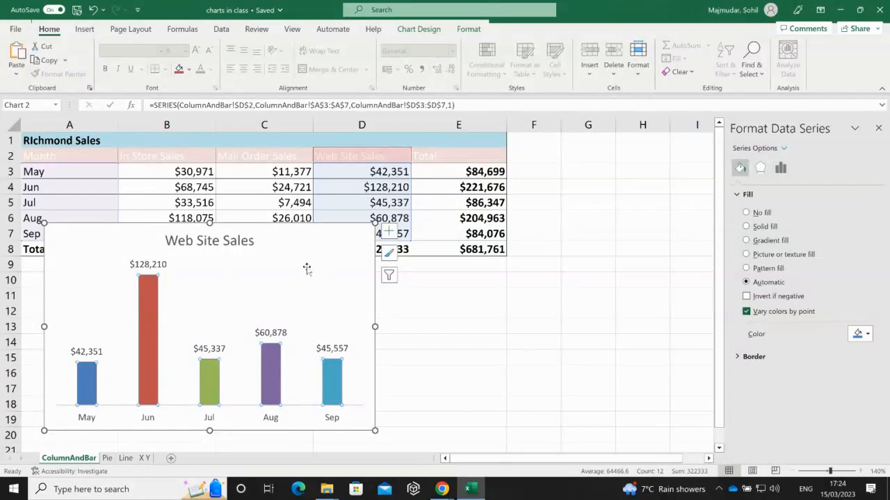
# - Select the Web Site Sales chart, delete it completely, then click cell C6
pyautogui.click(271, 225)
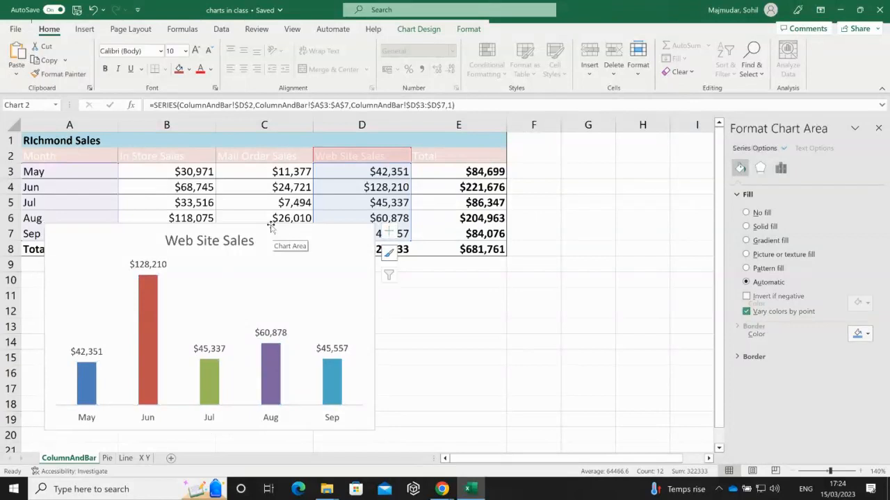
pyautogui.press('Delete')
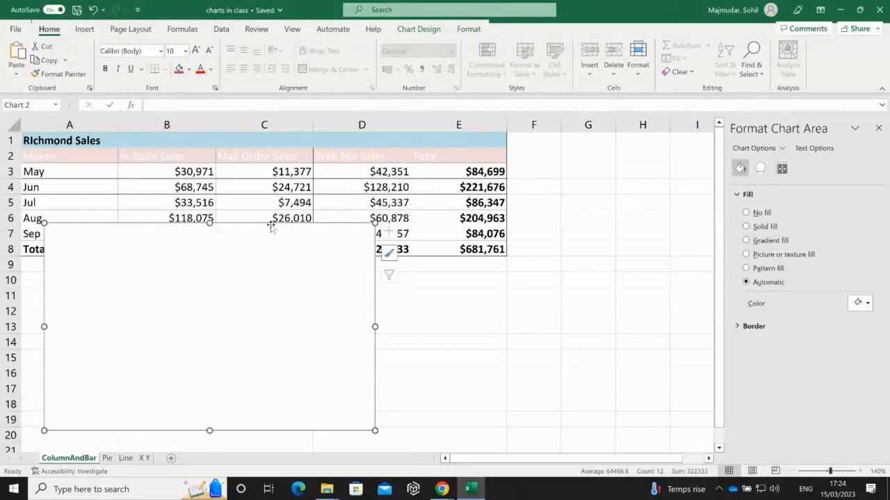
pyautogui.press('Delete')
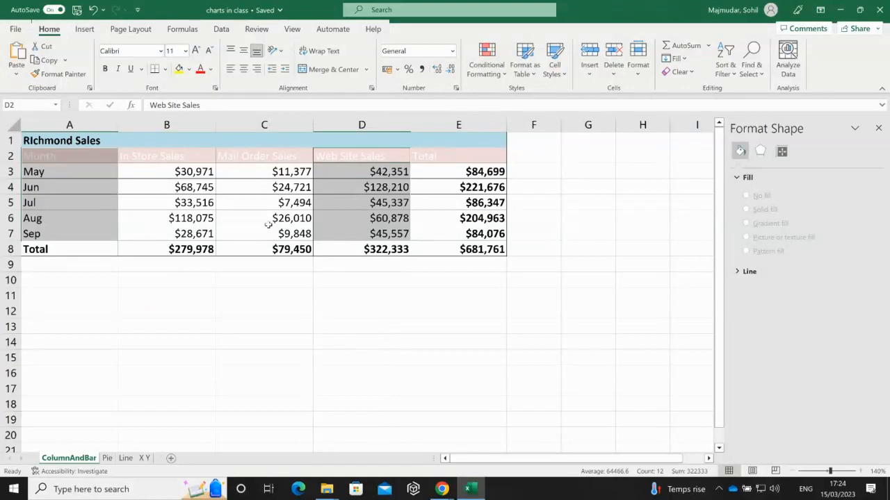
pyautogui.click(249, 217)
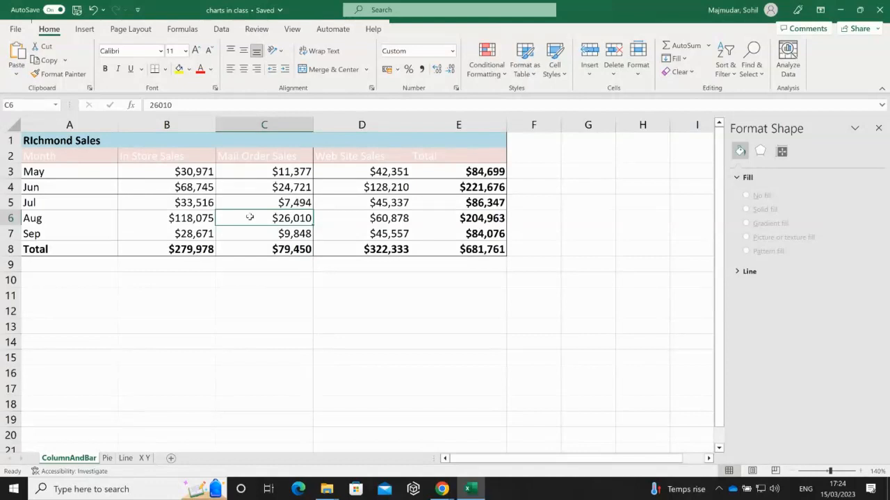
# - Browse the Insert tab's Column or Bar Chart list, then dismiss it and the cell menu without inserting
pyautogui.click(85, 29)
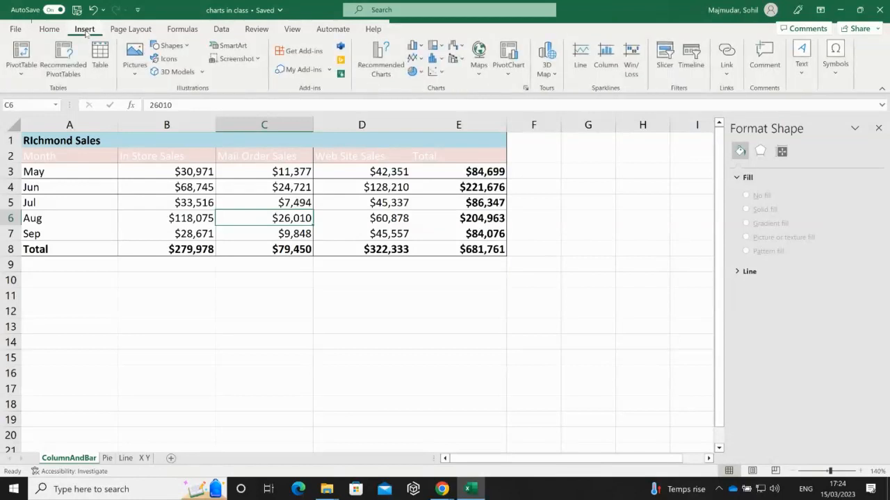
pyautogui.click(417, 46)
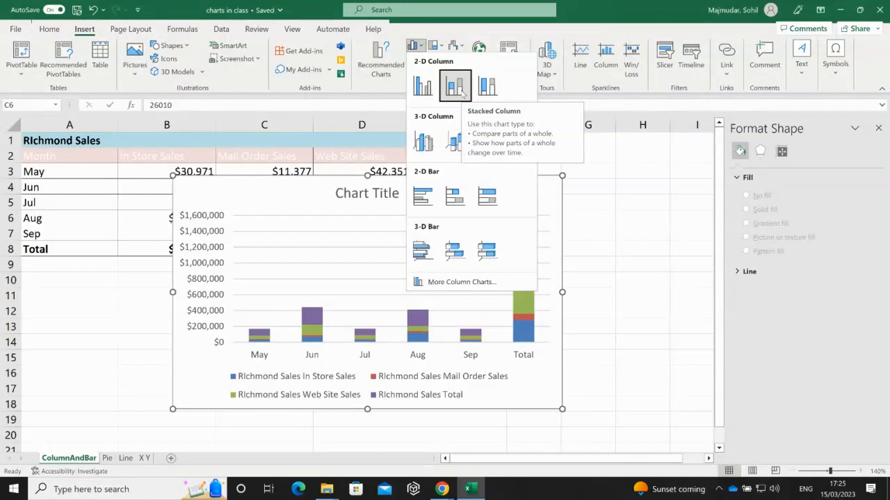
pyautogui.rightClick(625, 217)
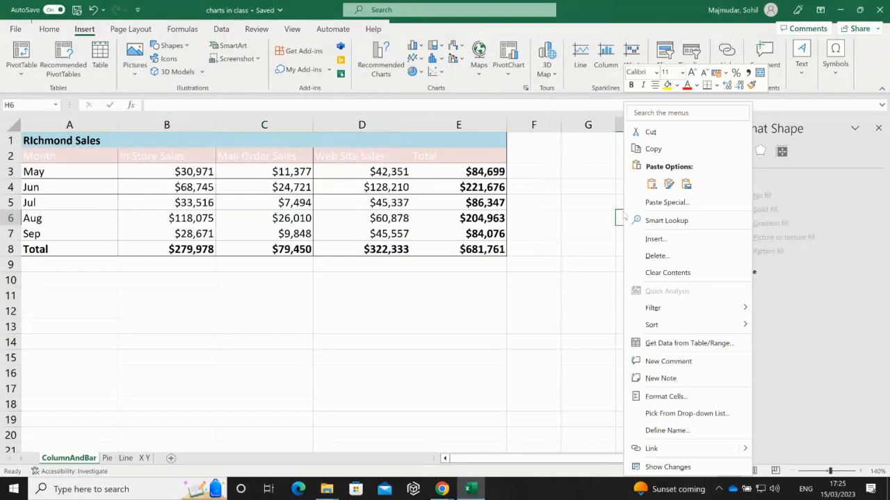
pyautogui.rightClick(566, 207)
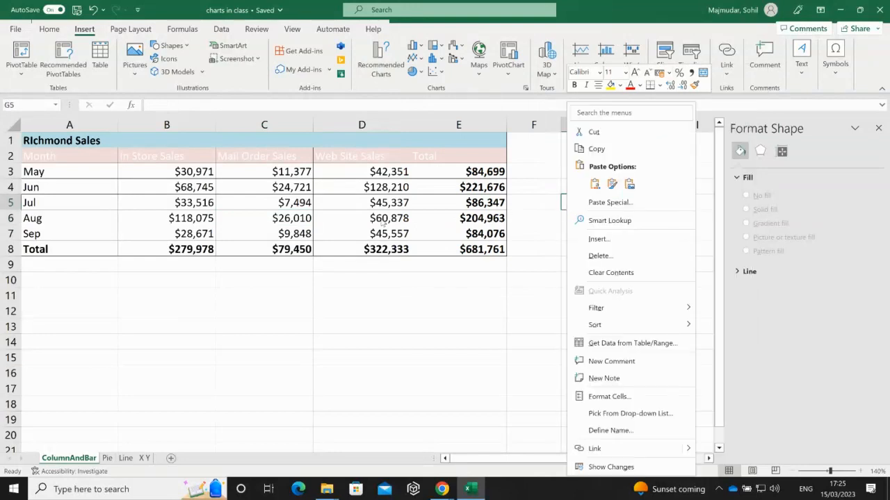
pyautogui.press('Escape')
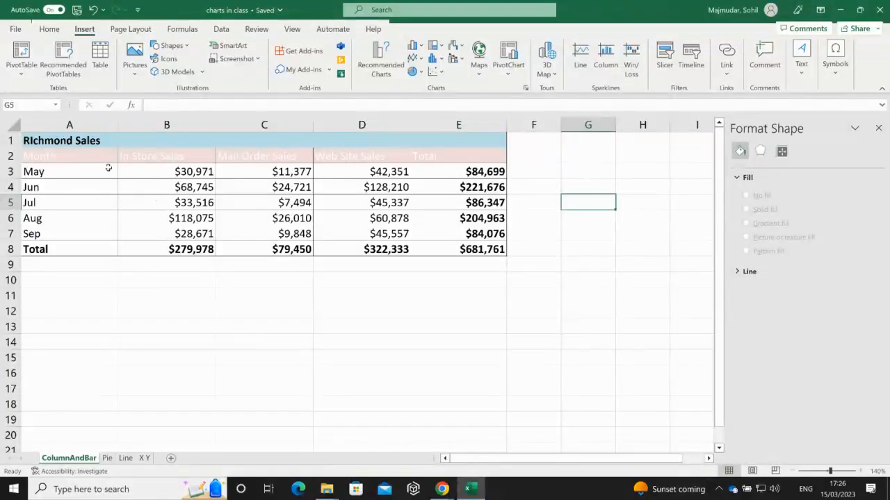
# - Close the Format Shape pane, dismiss the chart list, and select the months and sales data A2:D7
pyautogui.click(878, 130)
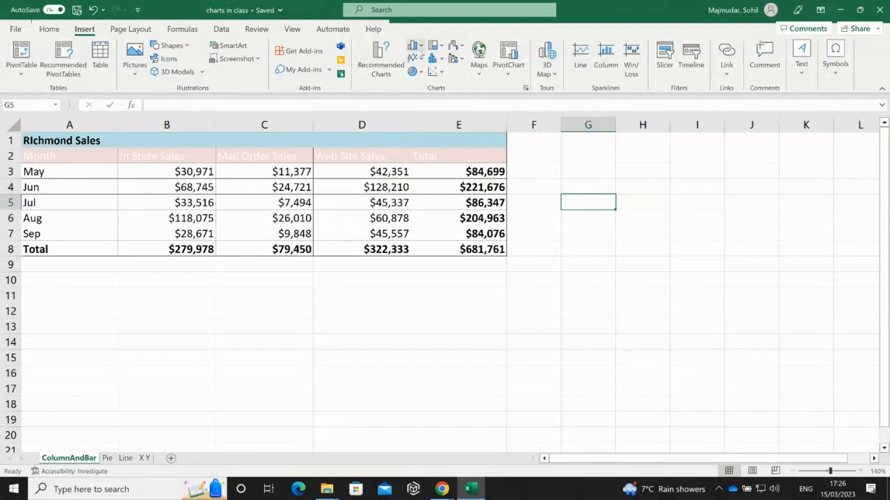
pyautogui.rightClick(419, 51)
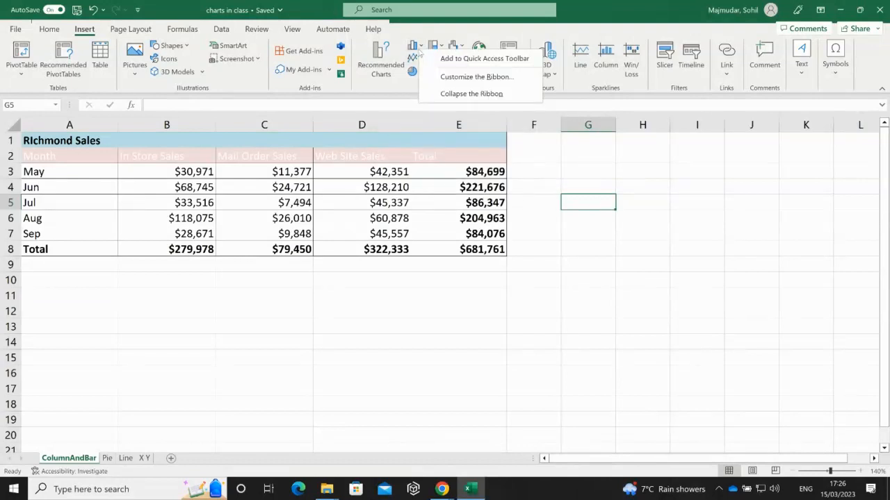
pyautogui.click(419, 50)
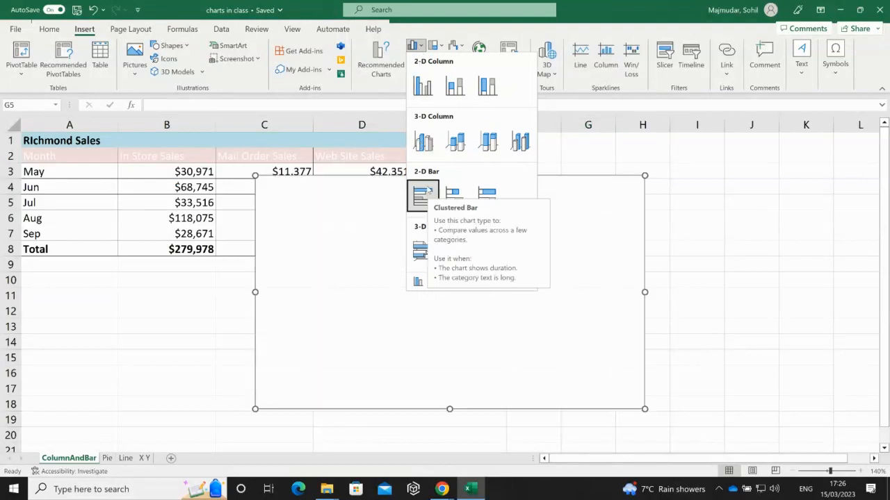
pyautogui.press('Escape')
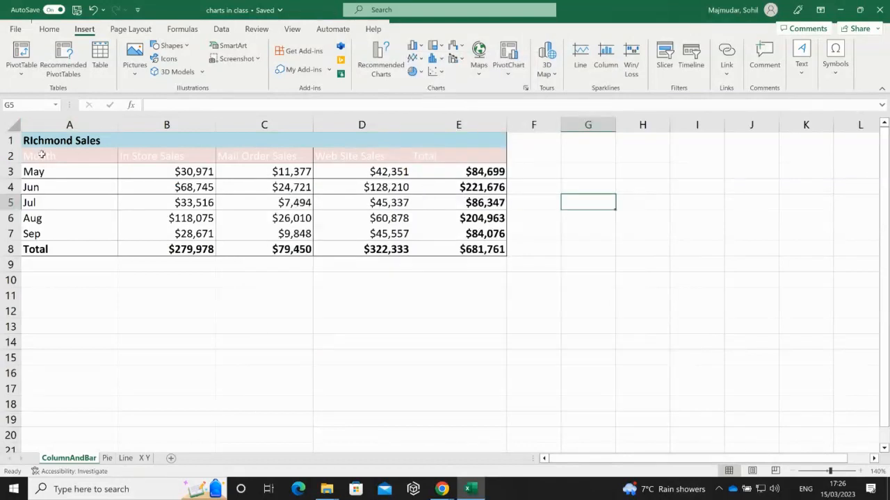
pyautogui.moveTo(42, 156); pyautogui.dragTo(368, 237)
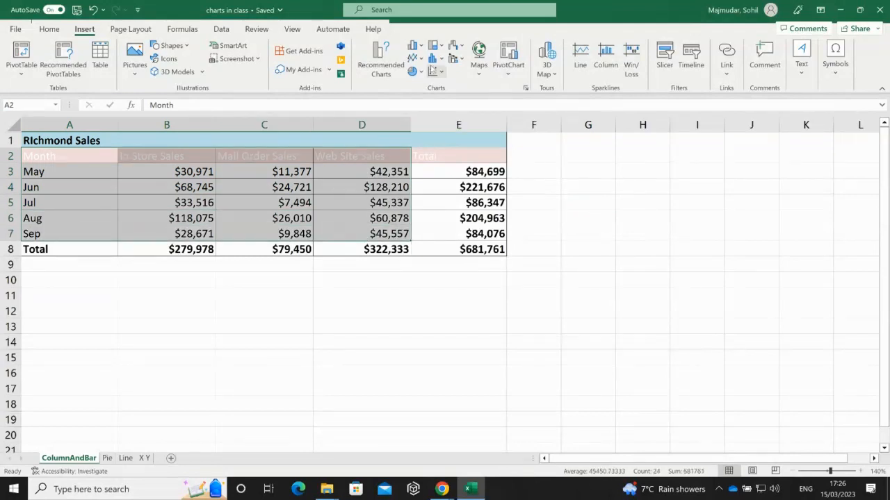
pyautogui.click(416, 45)
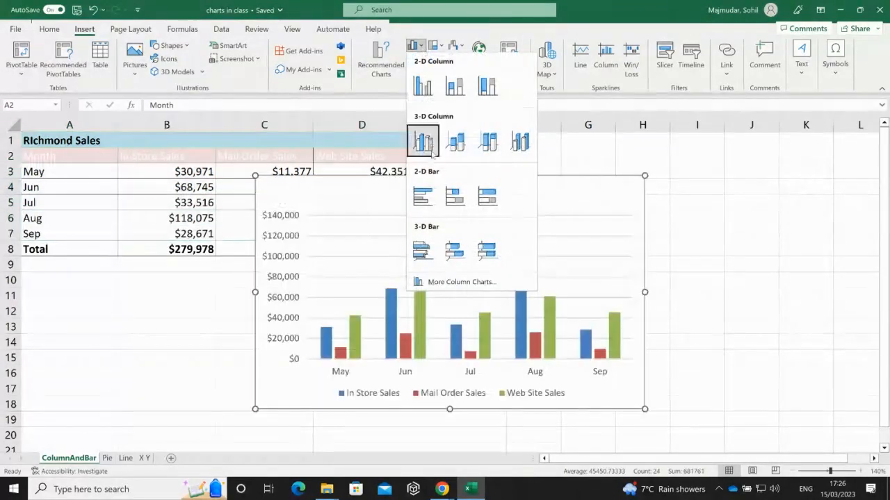
pyautogui.click(426, 199)
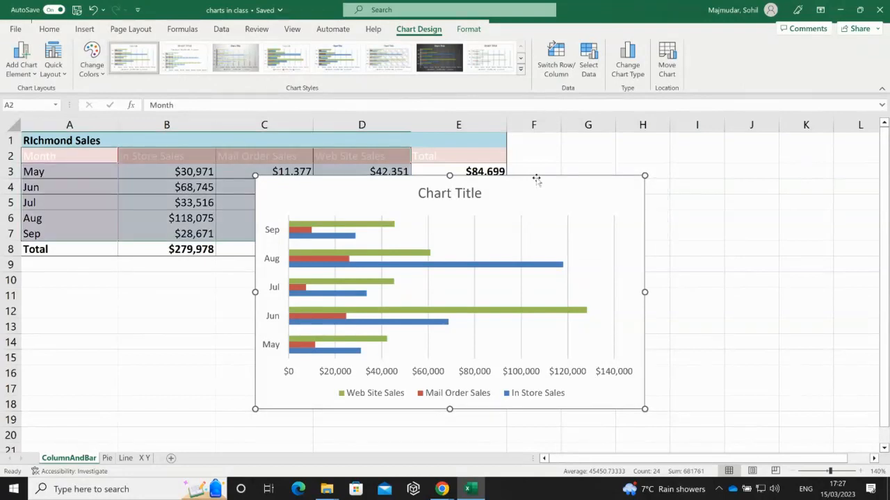
pyautogui.press('Delete')
pyautogui.click(328, 190)
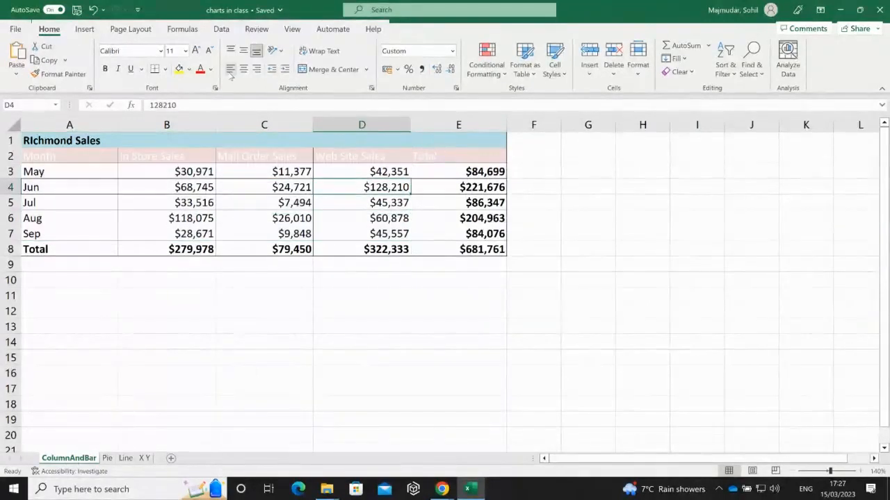
# - Open and close the Insert Column or Bar Chart list twice without adding a chart
pyautogui.click(84, 29)
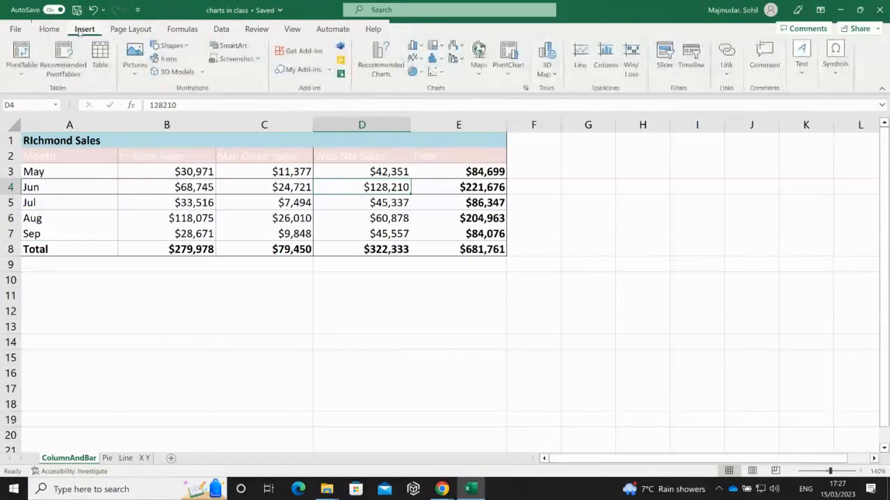
pyautogui.click(415, 46)
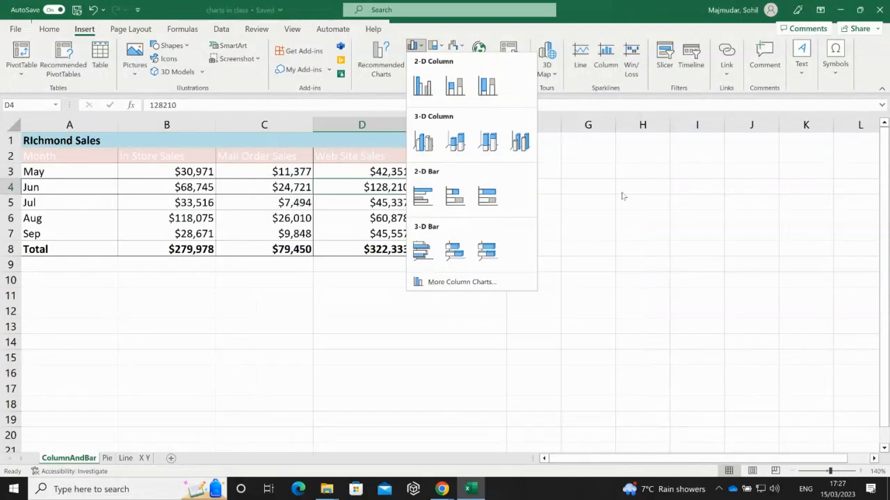
pyautogui.click(621, 193)
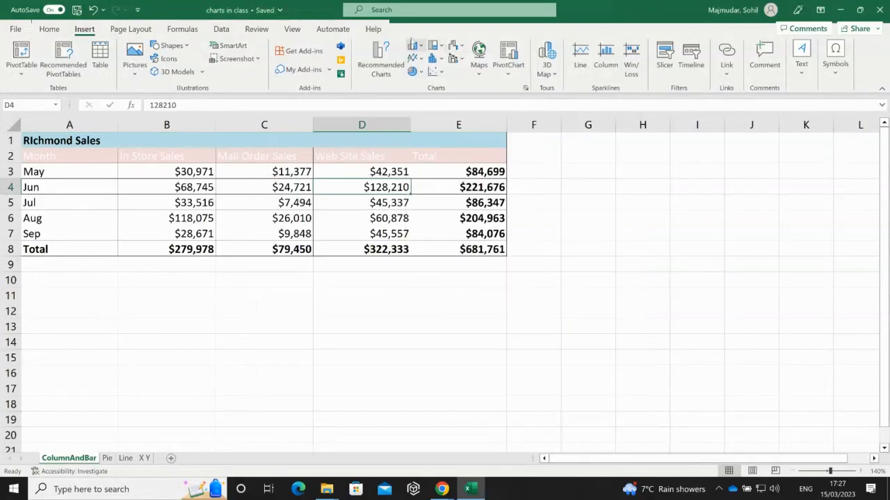
pyautogui.click(417, 46)
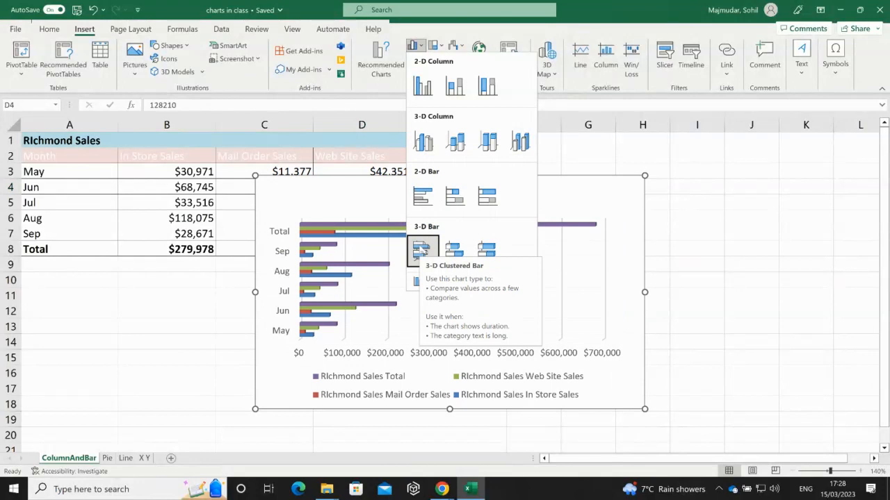
pyautogui.click(594, 170)
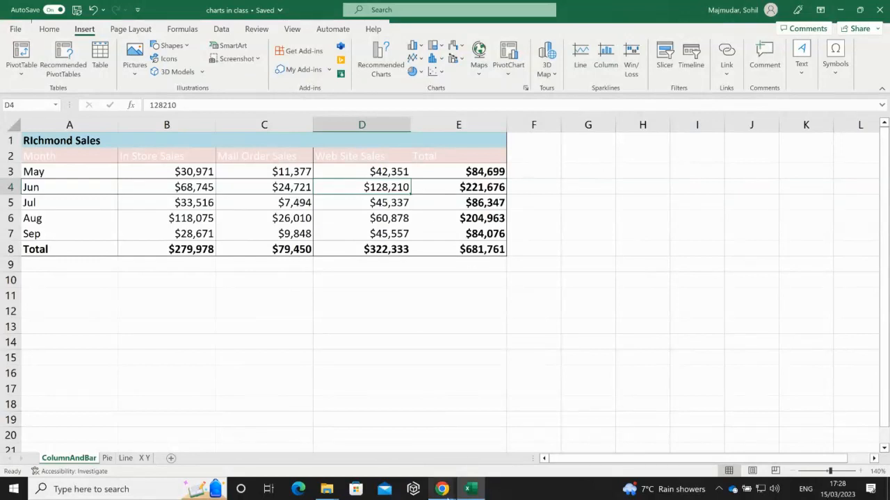
# - Switch from Excel to the Blackboard Collaborate class window in Chrome
pyautogui.click(443, 489)
pyautogui.click(431, 464)
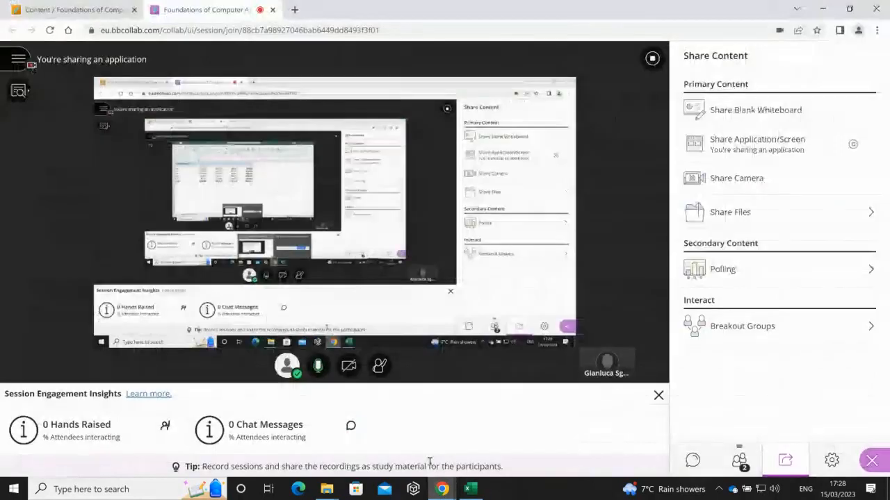
pyautogui.rightClick(24, 64)
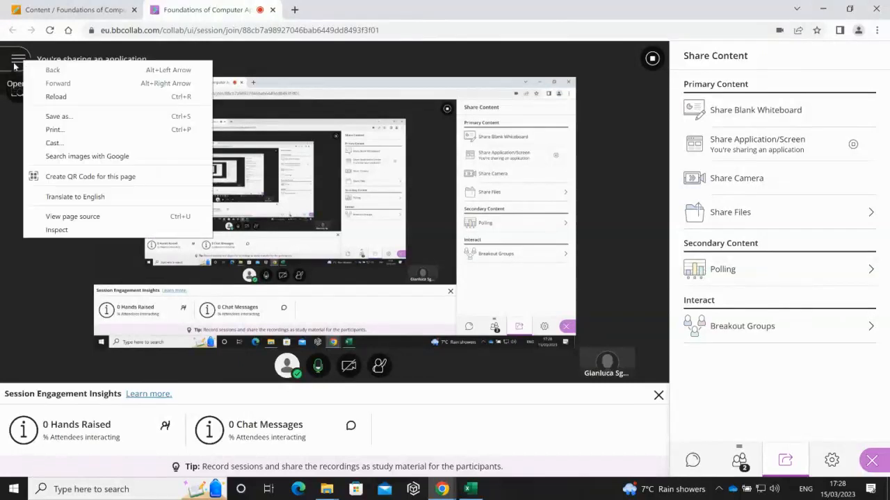